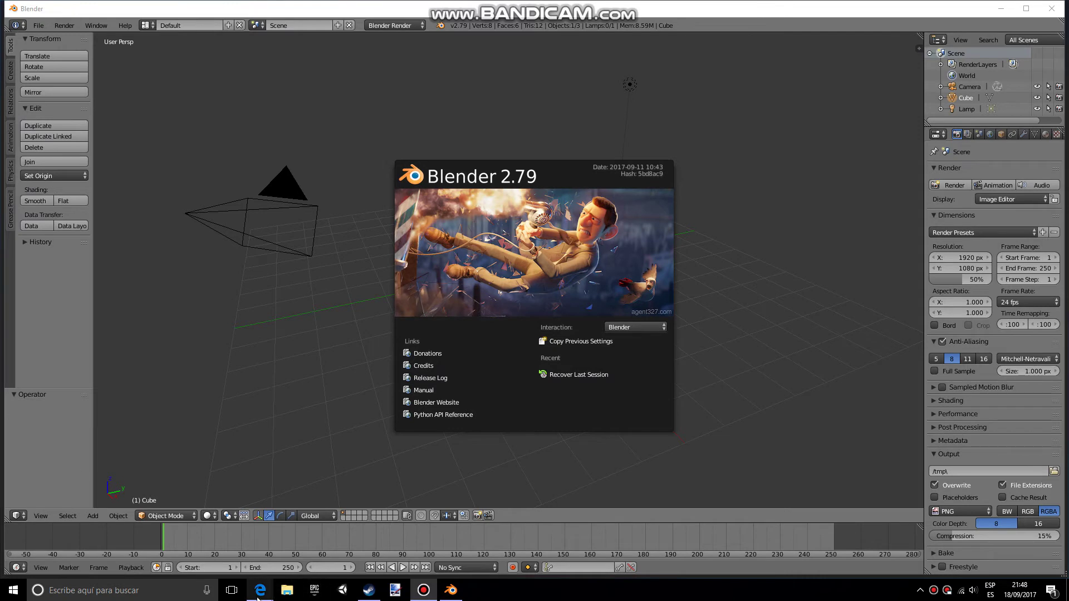
Switch to the web browser, examine the modular architectural assets reference image, and return to Blender
mouse_move(260, 588)
left_click(287, 560)
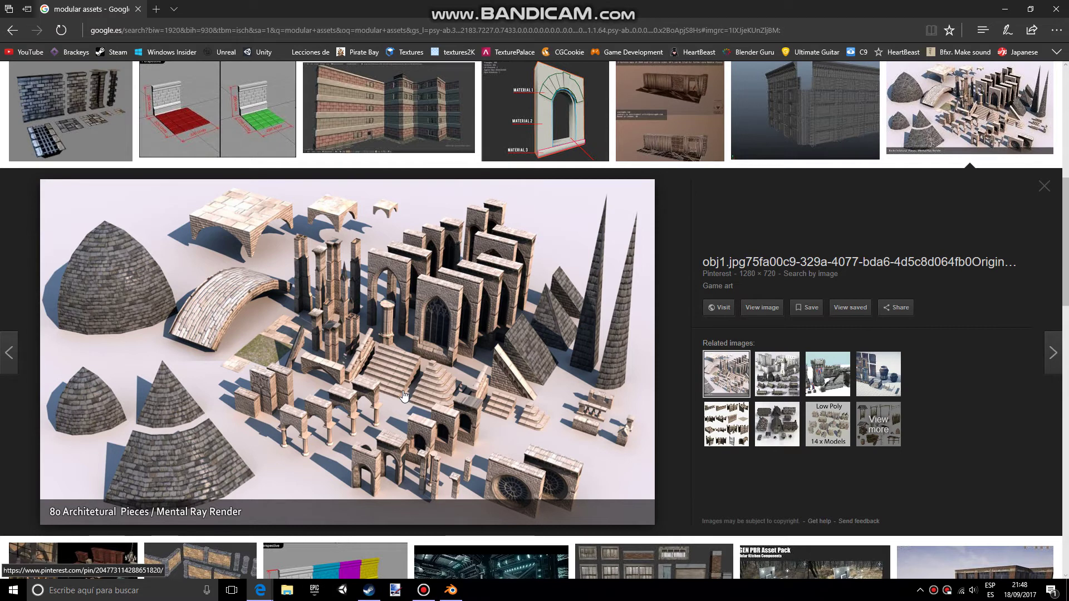
left_click(1004, 9)
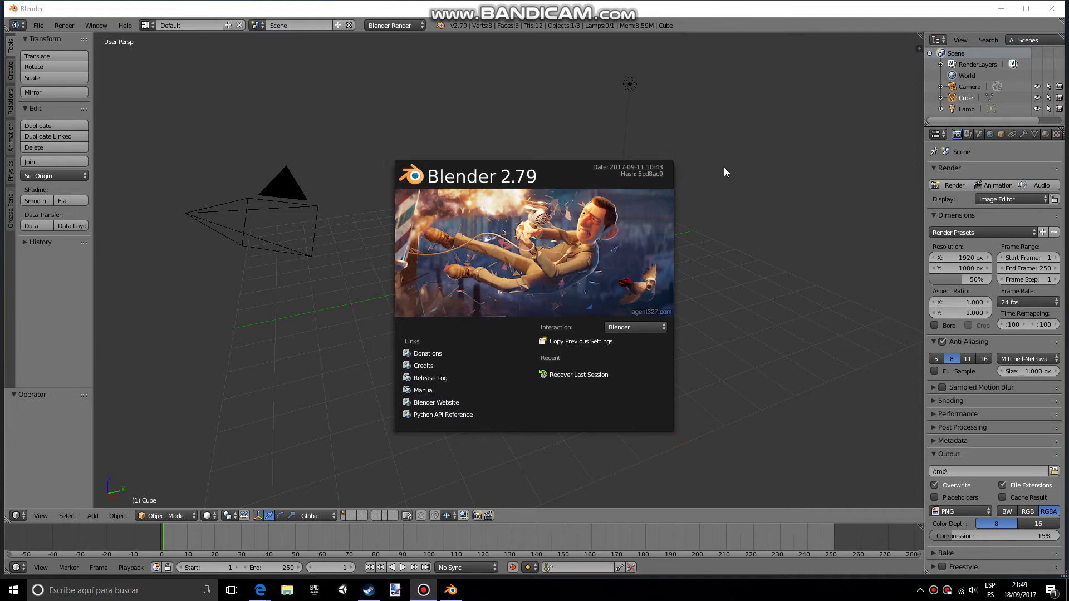
Dismiss the splash screen, enter Edit Mode on the default cube, and turn on snapping during transforms
left_click(784, 195)
middle_click_drag(666, 280, 697, 325)
scroll(646, 334, "up", 3)
middle_click_drag(598, 350, 632, 290)
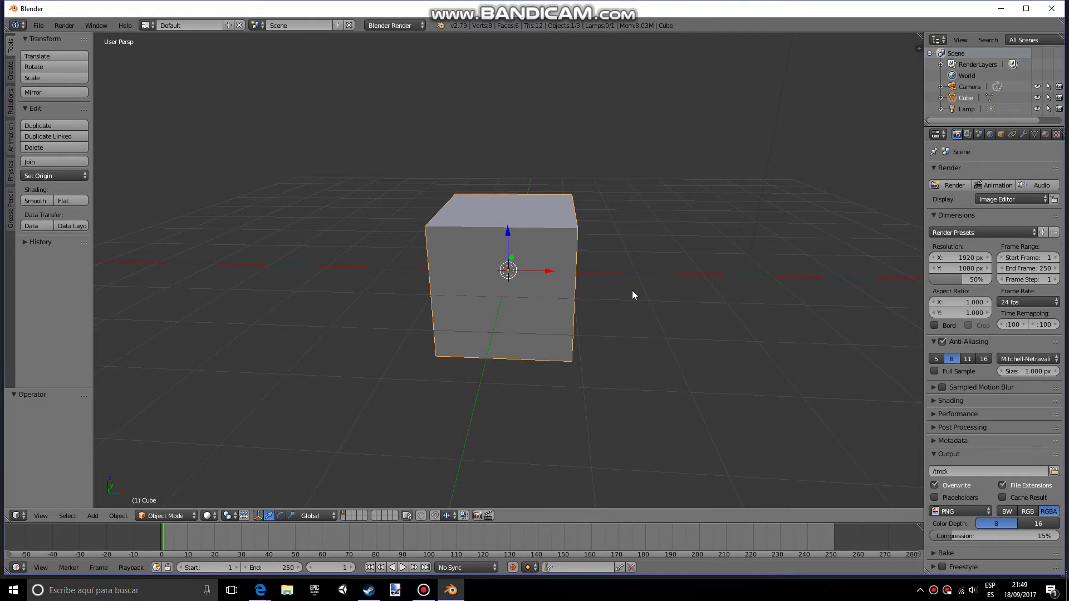
middle_click_drag(632, 295, 536, 351)
key("Tab")
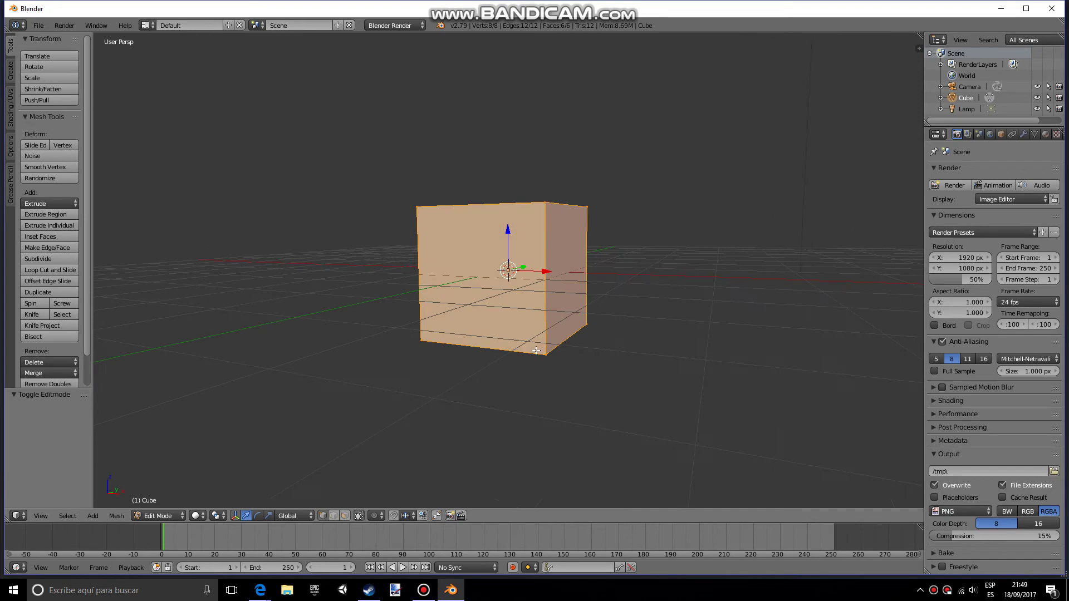
left_click(393, 515)
Move all of the cube's geometry up 1 unit along Z, so its base rests on the grid
middle_click_drag(503, 390, 618, 384)
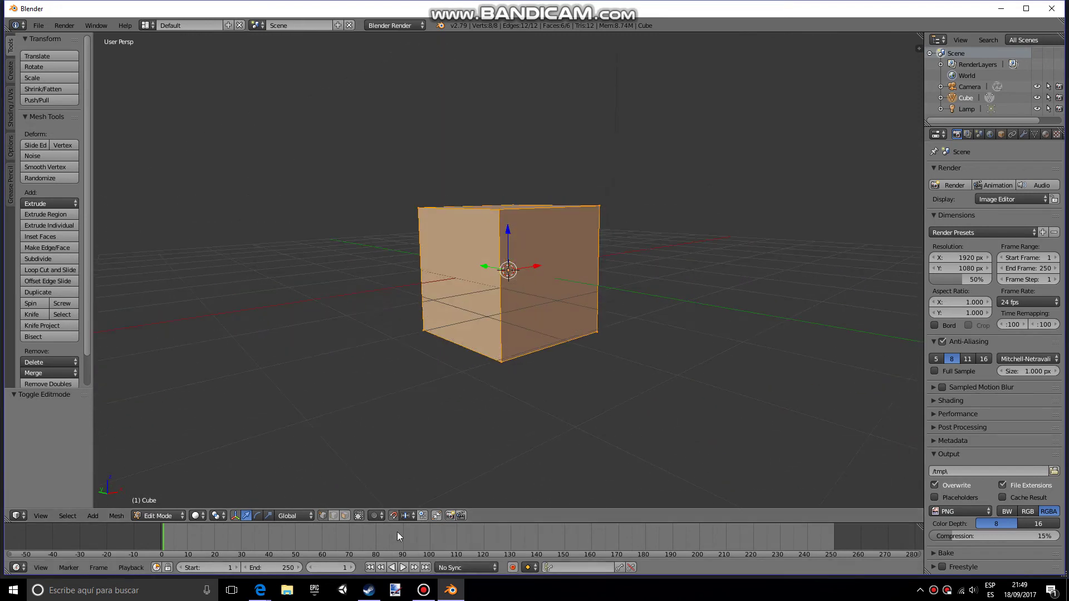
middle_click_drag(453, 369, 450, 403)
middle_click_drag(521, 315, 562, 299)
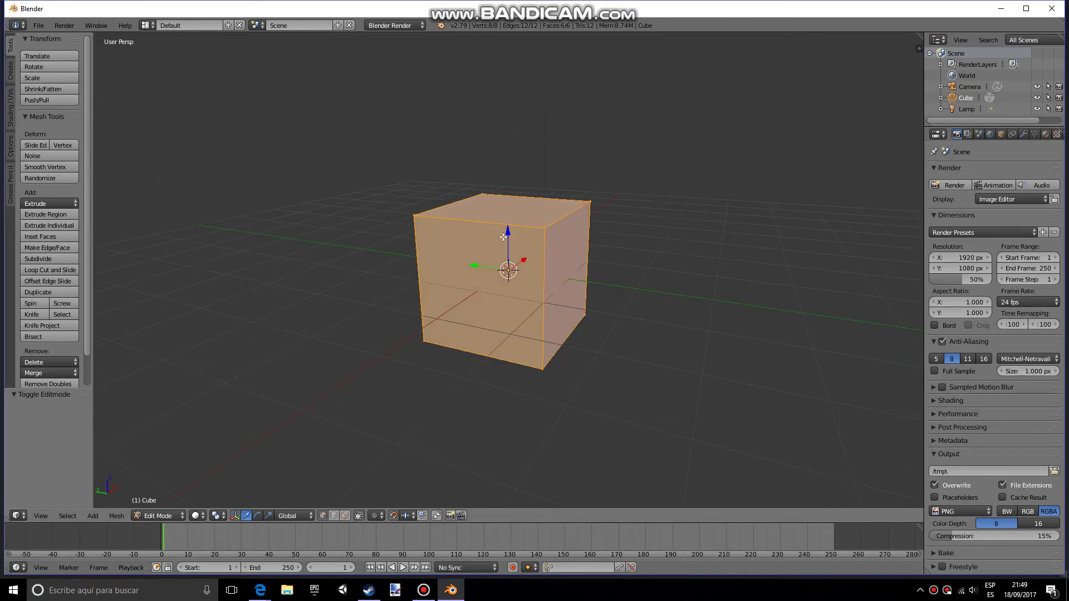
key("g")
key("z")
left_click(501, 174)
middle_click_drag(501, 175, 616, 337)
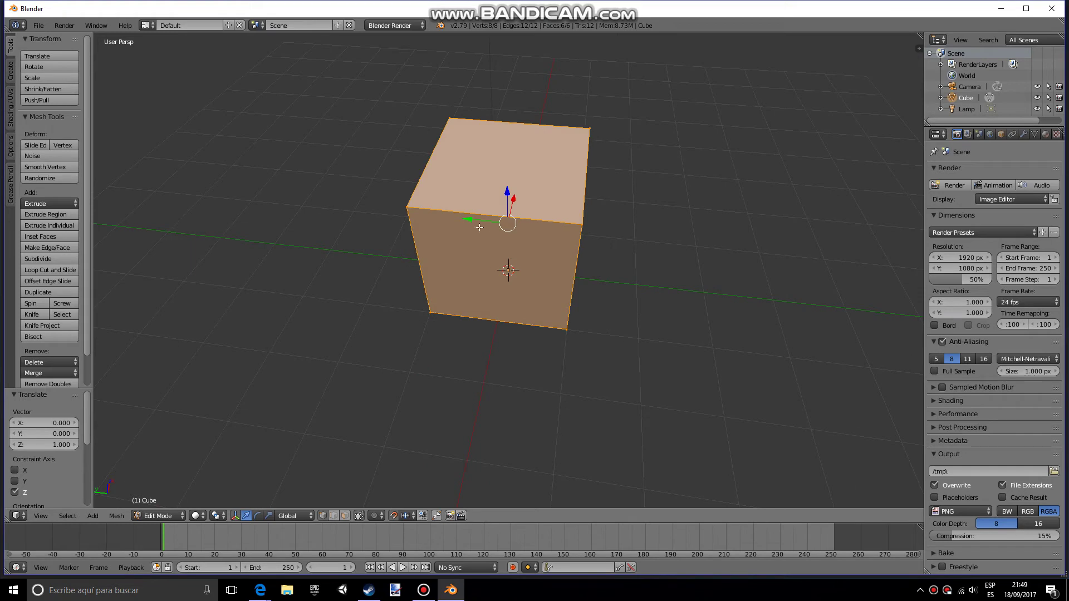
Move the geometry 1 unit along X and 1 unit along Y to put its bottom corner at the origin, and return to Object Mode
middle_click_drag(561, 256, 529, 260)
type("gx1")
key("Return")
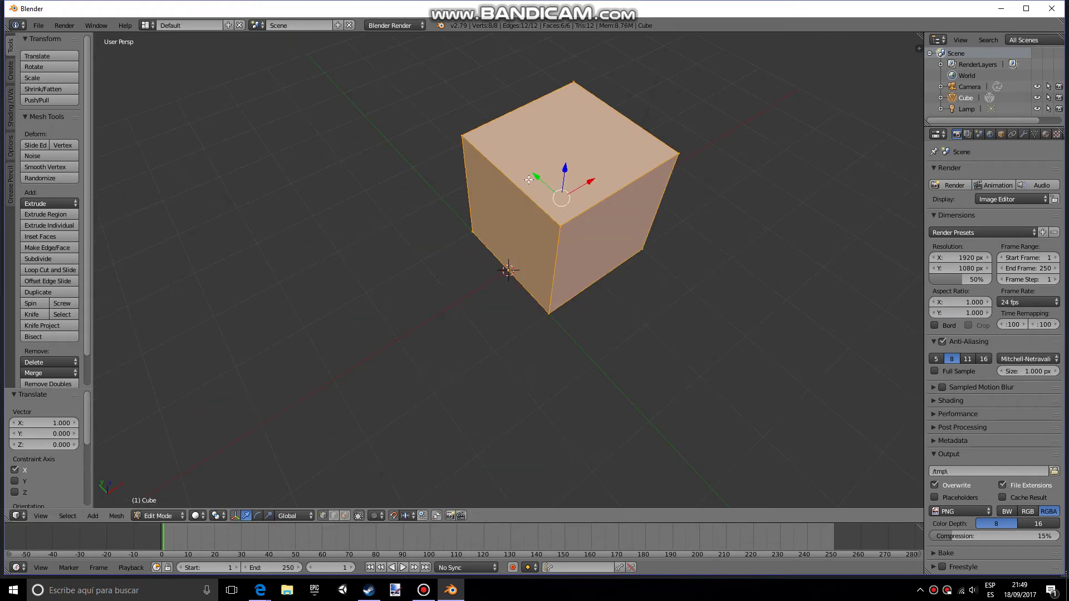
type("gy1")
key("Return")
middle_click_drag(589, 303, 540, 323)
key("Tab")
scroll(540, 323, "up", 3)
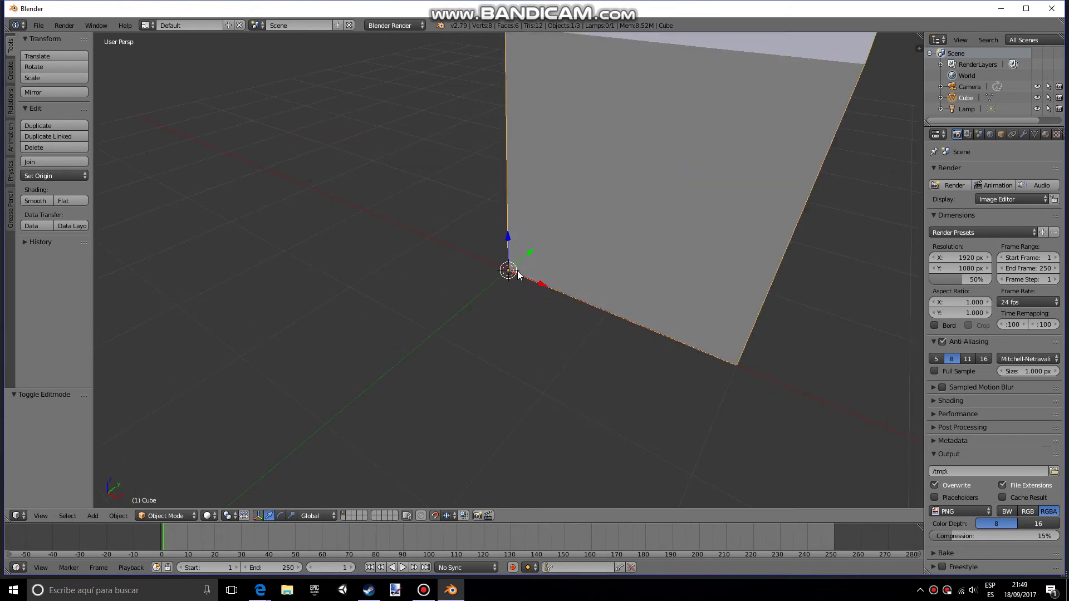
scroll(530, 294, "down", 5)
middle_click_drag(586, 292, 574, 338)
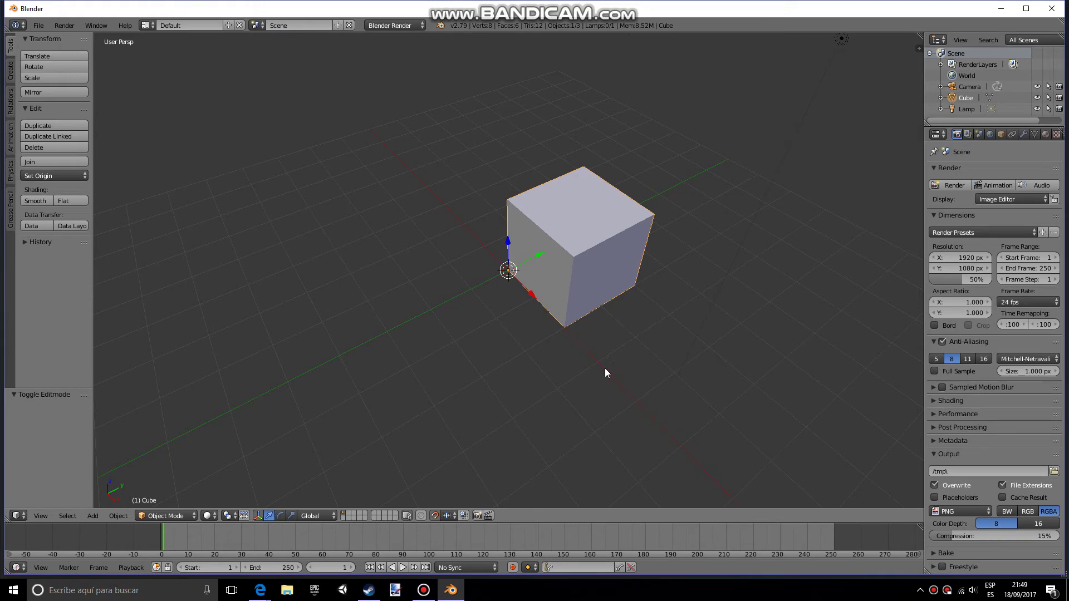
In Edit Mode, raise the cube's top face along Z to make the block taller
key("Tab")
middle_click_drag(575, 377, 670, 290)
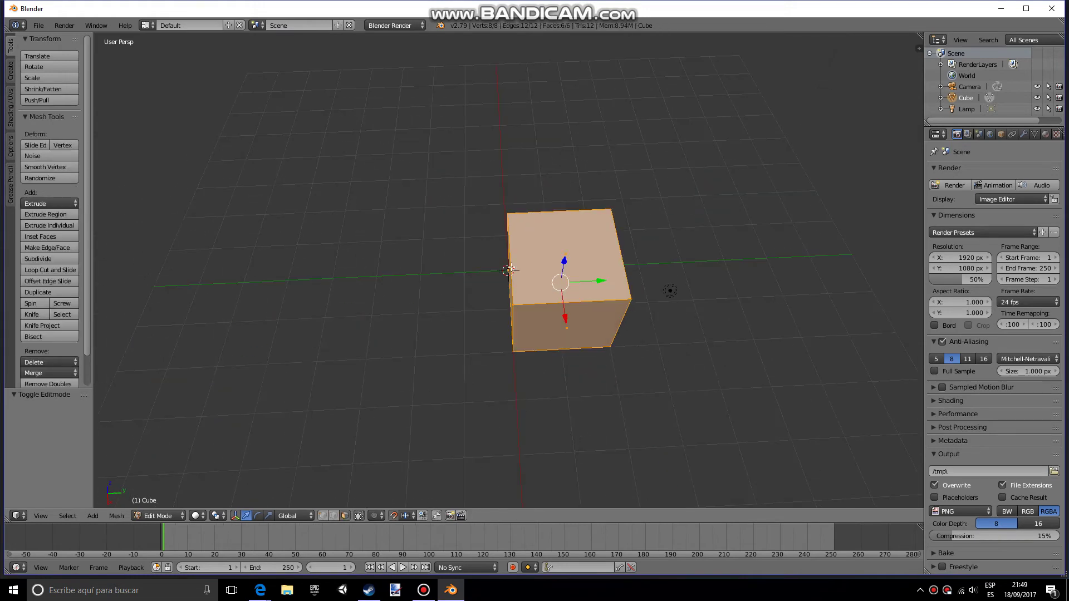
right_click(549, 257)
middle_click_drag(642, 370, 585, 341)
left_click_drag(525, 212, 513, 129)
scroll(614, 320, "down", 1)
Lengthen the block by moving its end face 3 units along Y and slightly further, and return to Object Mode
middle_click_drag(615, 323, 595, 342)
right_click(525, 273)
left_click_drag(596, 283, 696, 307)
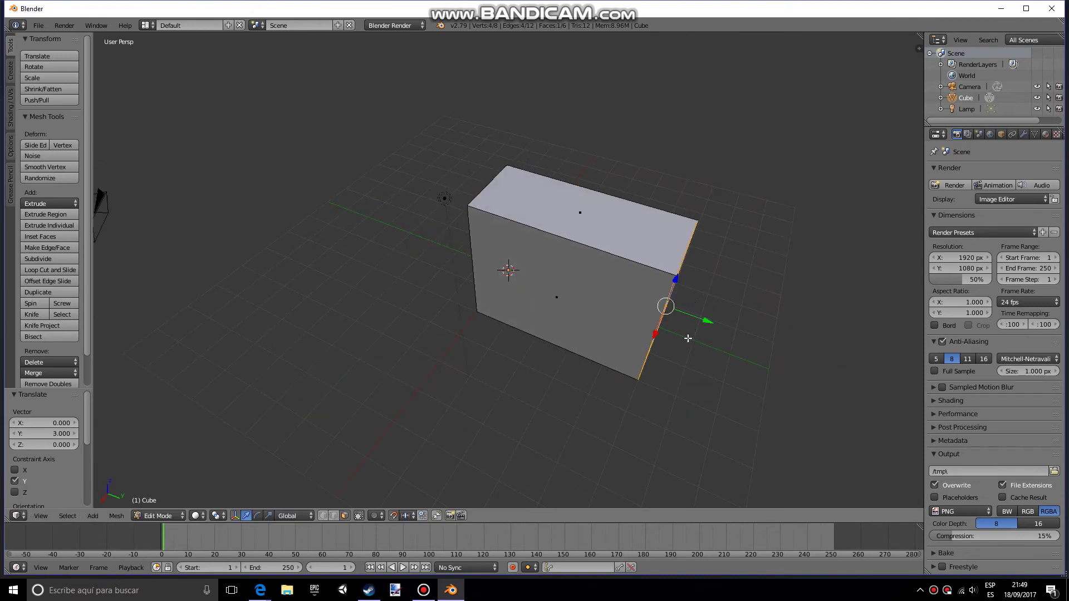
middle_click_drag(665, 394, 679, 389)
left_click_drag(722, 282, 747, 291)
key("Tab")
middle_click_drag(745, 320, 581, 325)
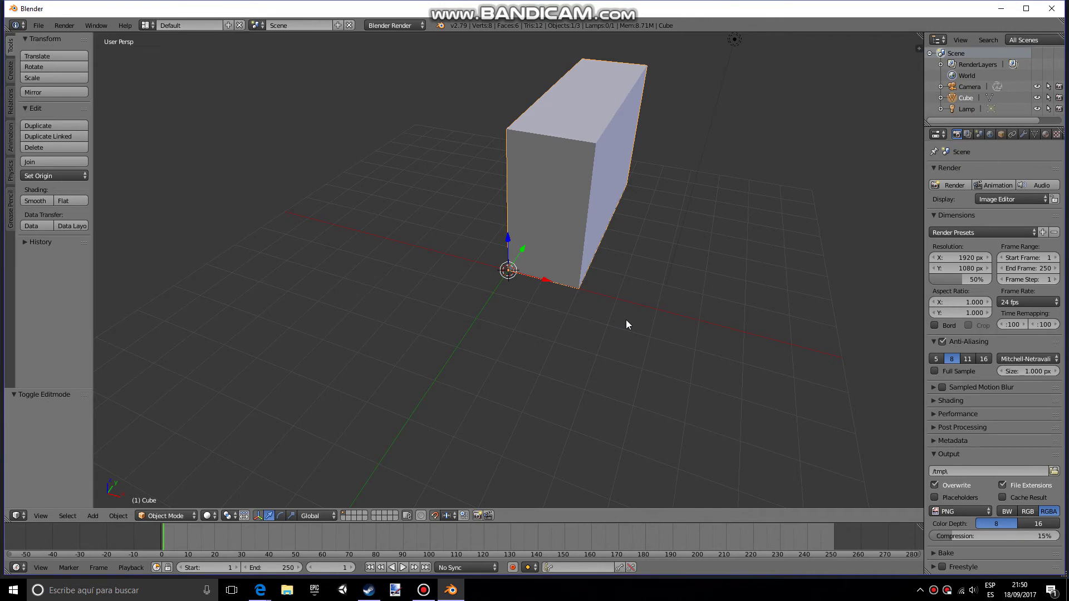
Rotate the block twice by 90° about global Z around its corner origin
middle_click_drag(620, 329, 563, 297)
key("r")
key("z")
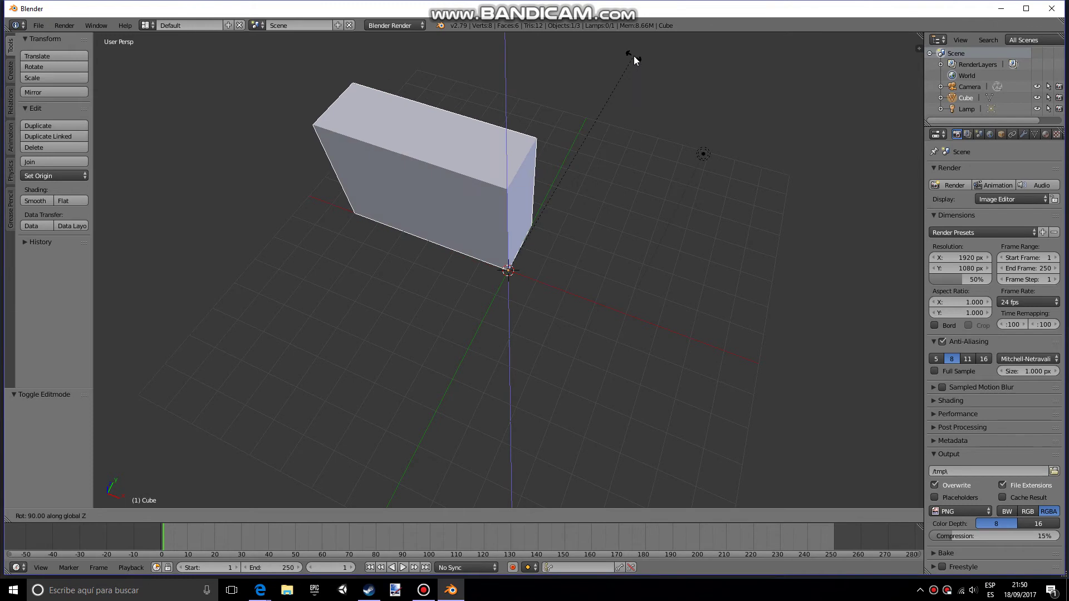
left_click(634, 58)
middle_click_drag(634, 58, 640, 269)
key("r")
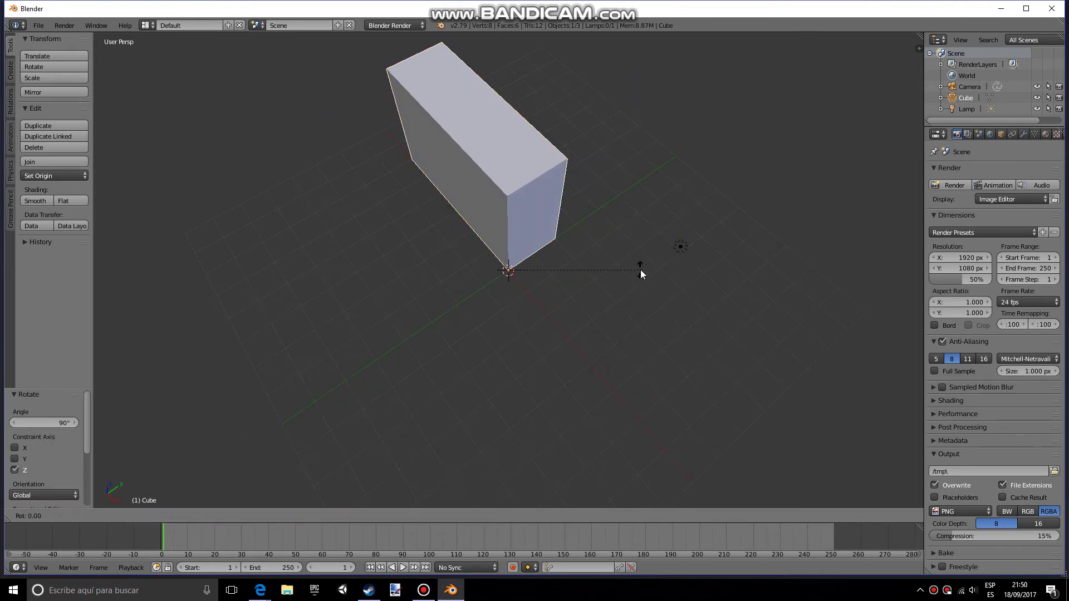
key("z")
left_click(499, 440)
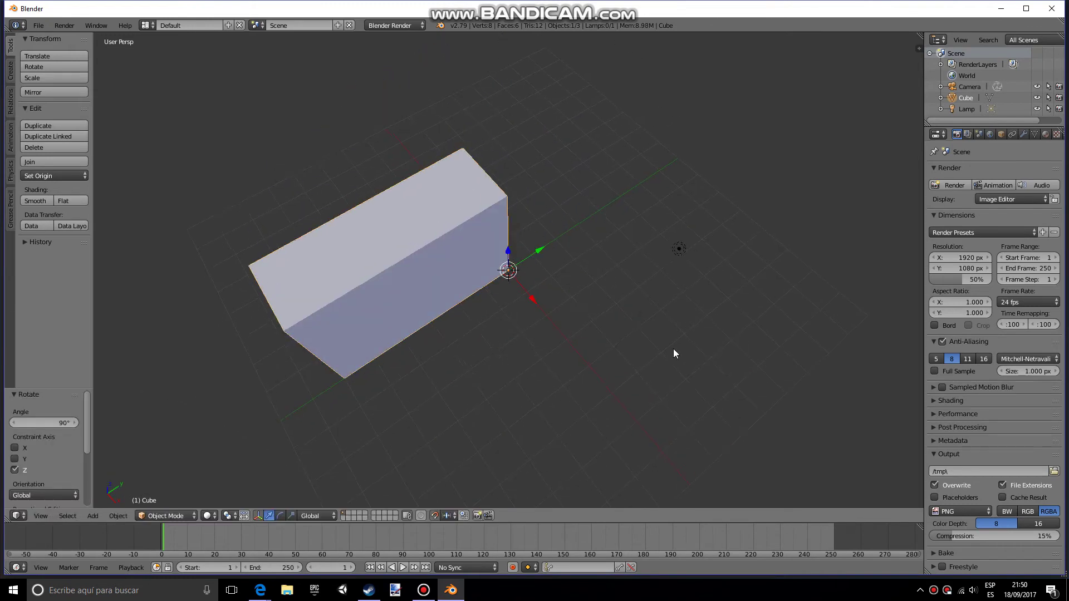
middle_click_drag(684, 352, 578, 328)
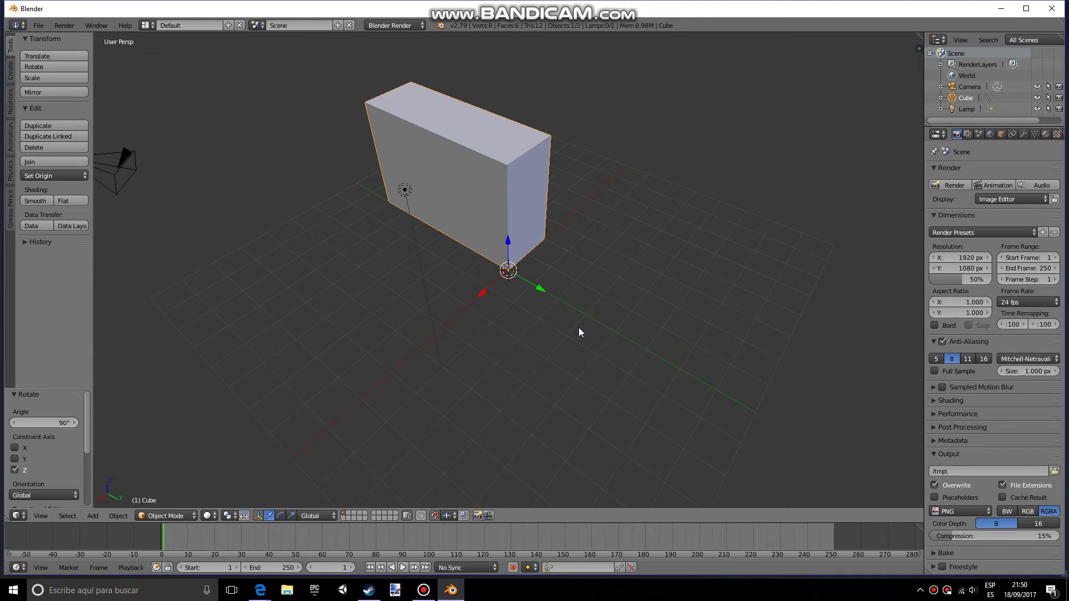
Rotate the block 180° about global Z to bring it back to its starting orientation
key("r")
key("z")
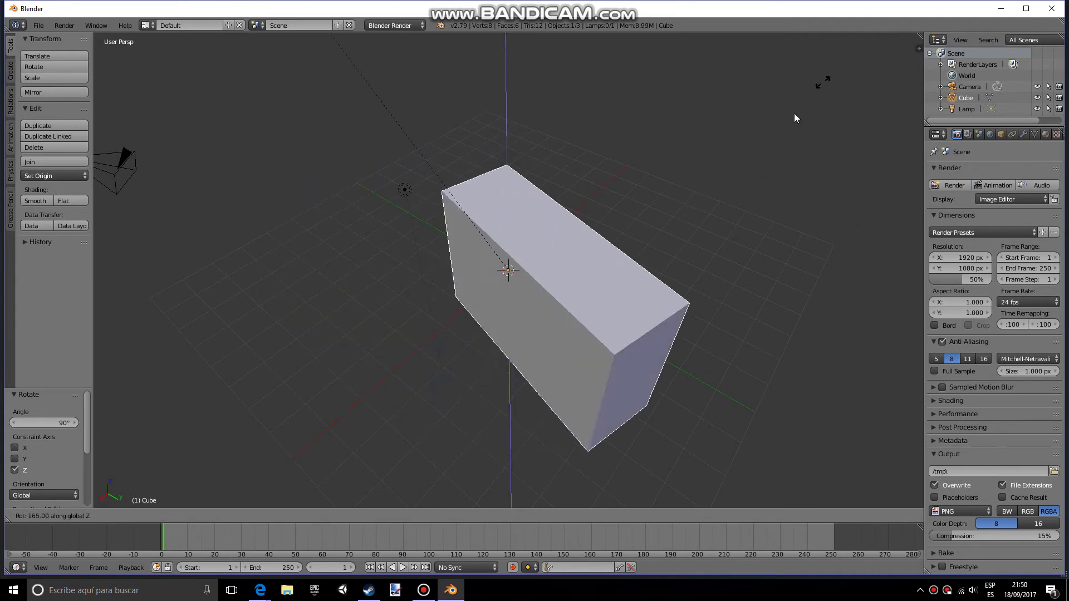
left_click(750, 354)
middle_click_drag(753, 353, 846, 336)
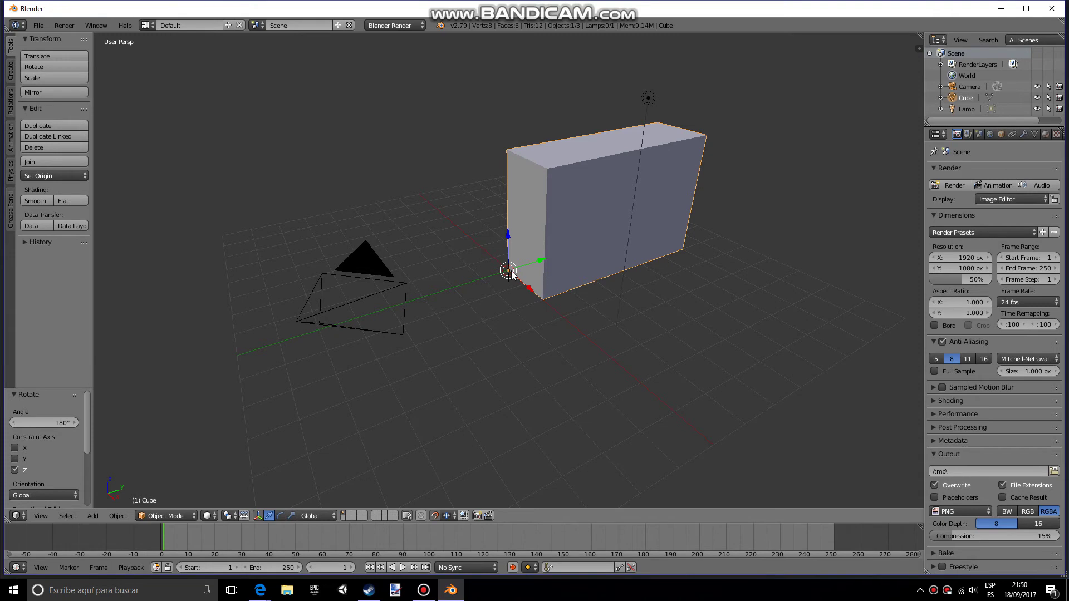
Move the block -8 units along Y and place a duplicate of it 8 units along Y from there
middle_click_drag(679, 326, 604, 372)
left_click_drag(535, 265, 398, 286, "ctrl")
middle_click_drag(397, 286, 495, 300)
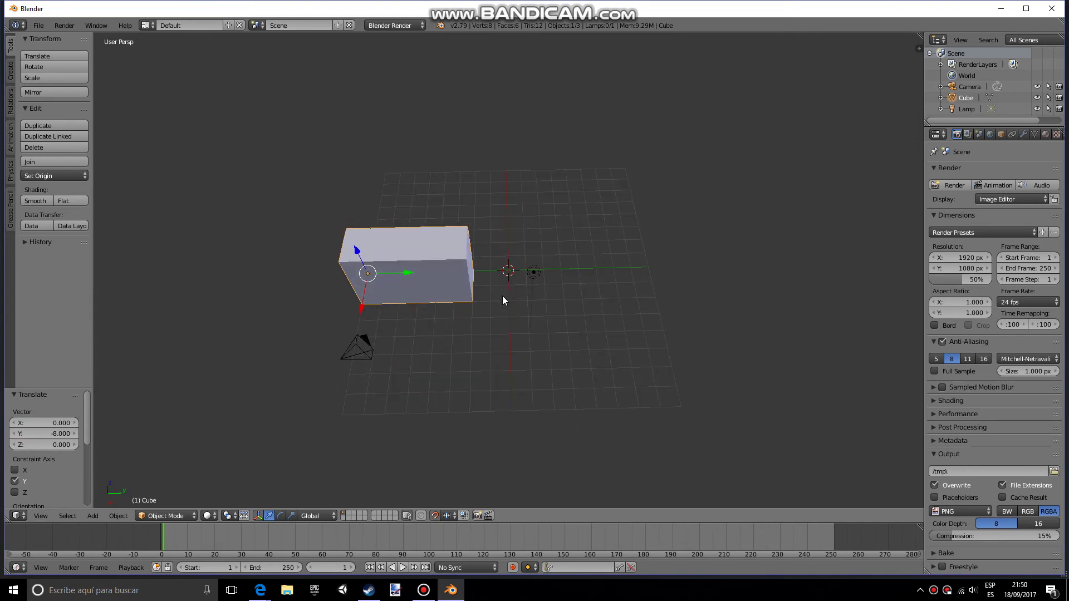
key("shift+d")
key("y")
left_click(639, 284)
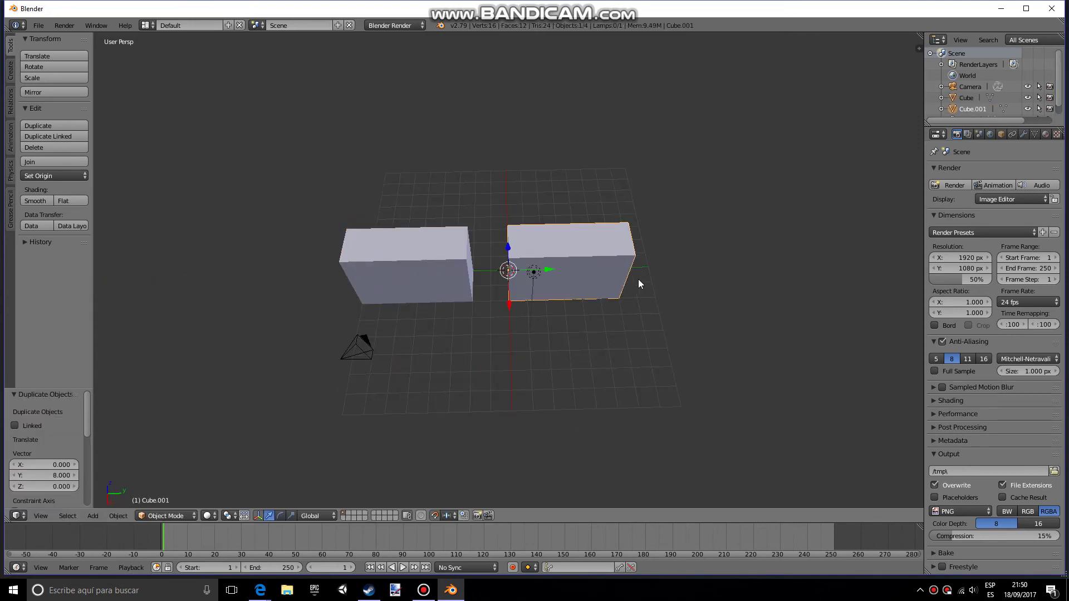
In Edit Mode on the duplicate block, add one vertical loop cut at the middle of its length
key("Tab")
middle_click_drag(630, 334, 616, 309)
scroll(616, 310, "up", 2)
key("ctrl+r")
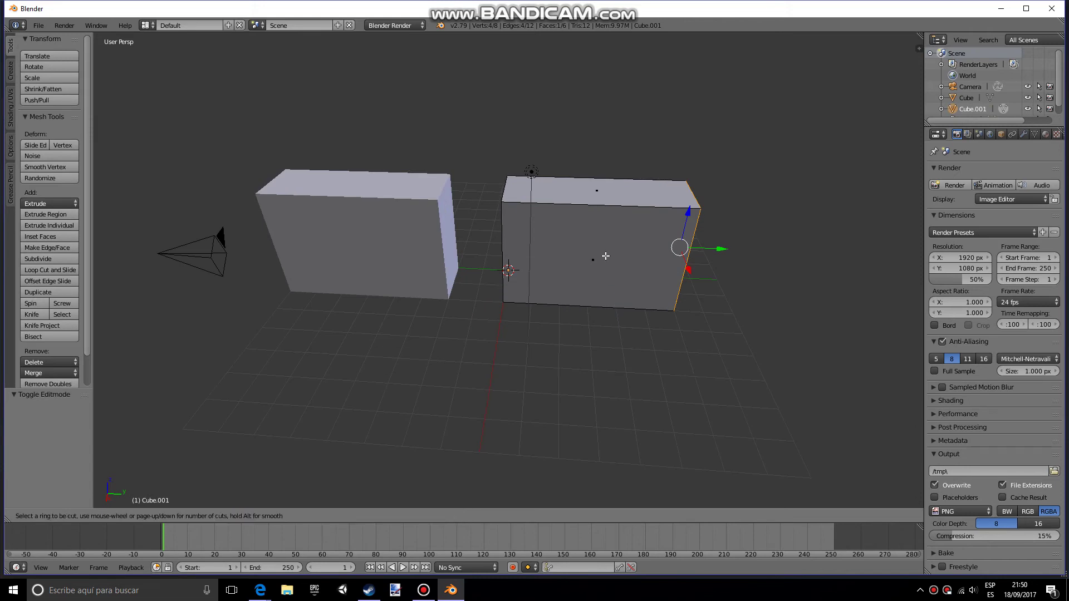
left_click(583, 212)
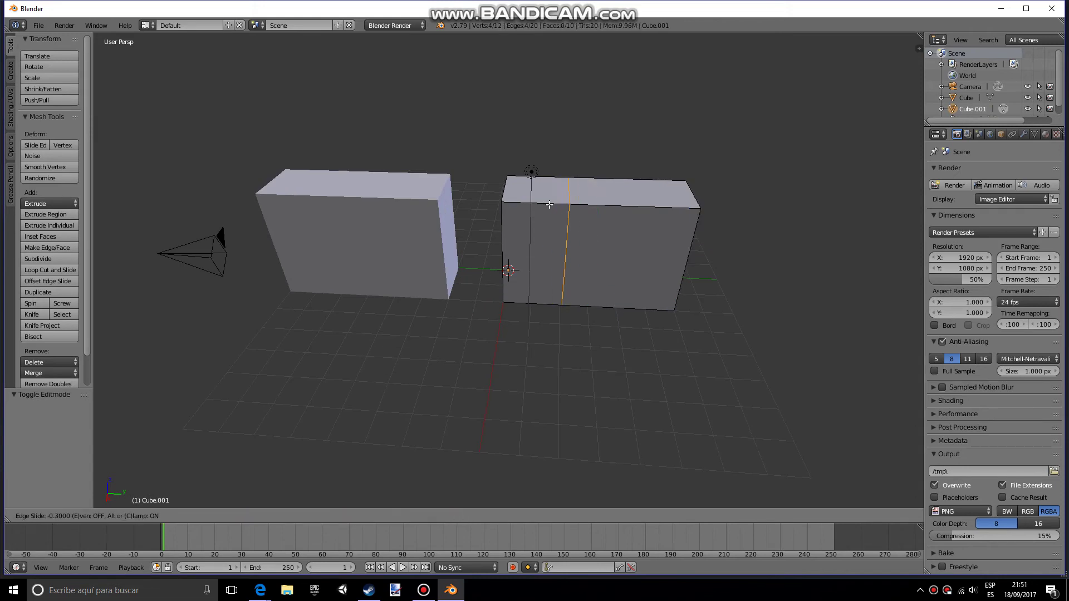
left_click(587, 200)
middle_click_drag(617, 260, 565, 248, "shift")
scroll(562, 243, "up", 4)
scroll(562, 246, "down", 2)
key("ctrl+r")
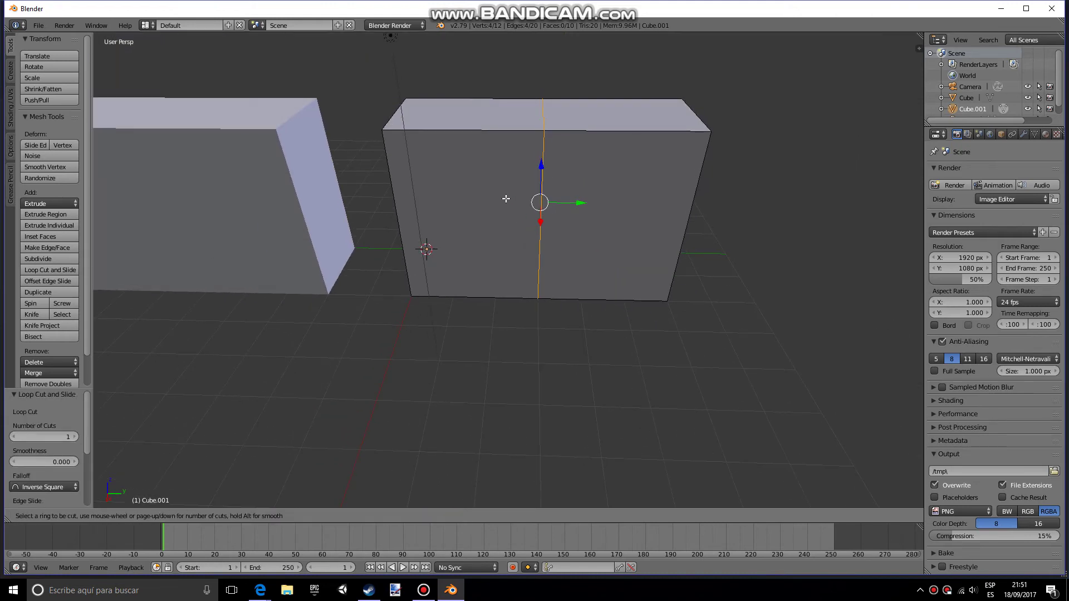
left_click(474, 137)
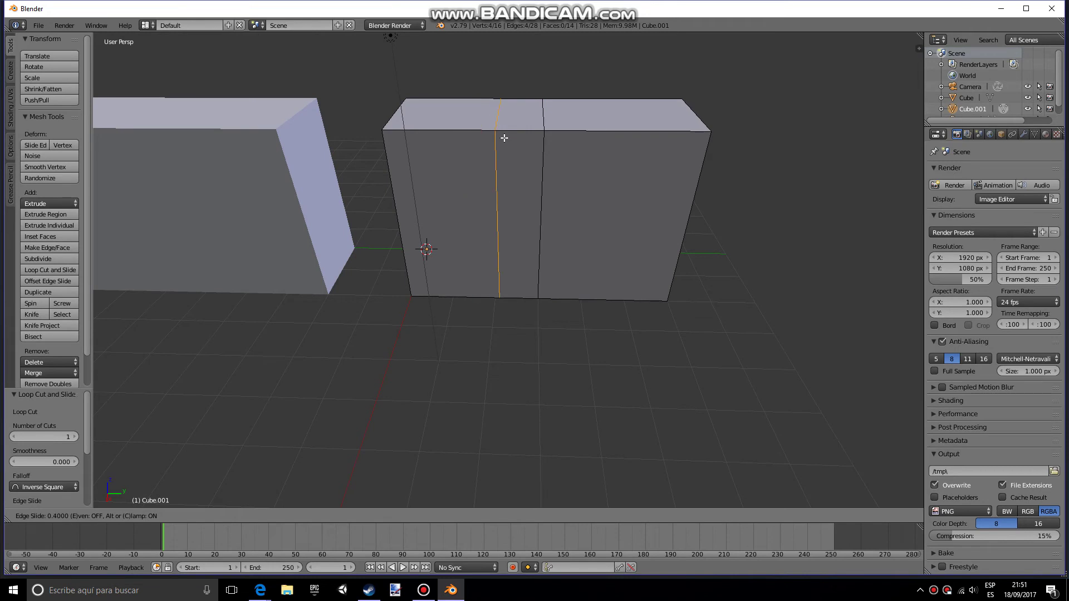
left_click(504, 139)
key("ctrl+z")
Add two evenly spaced vertical loop cuts to the duplicate's half nearest the original block
key("ctrl+r")
scroll(455, 127, "up", 1)
left_click(455, 122)
left_click(456, 122)
Dissolve the outermost and the middle edge loops, keeping only the cut at one third of the block's length
right_click(436, 120)
right_click(459, 124, "alt")
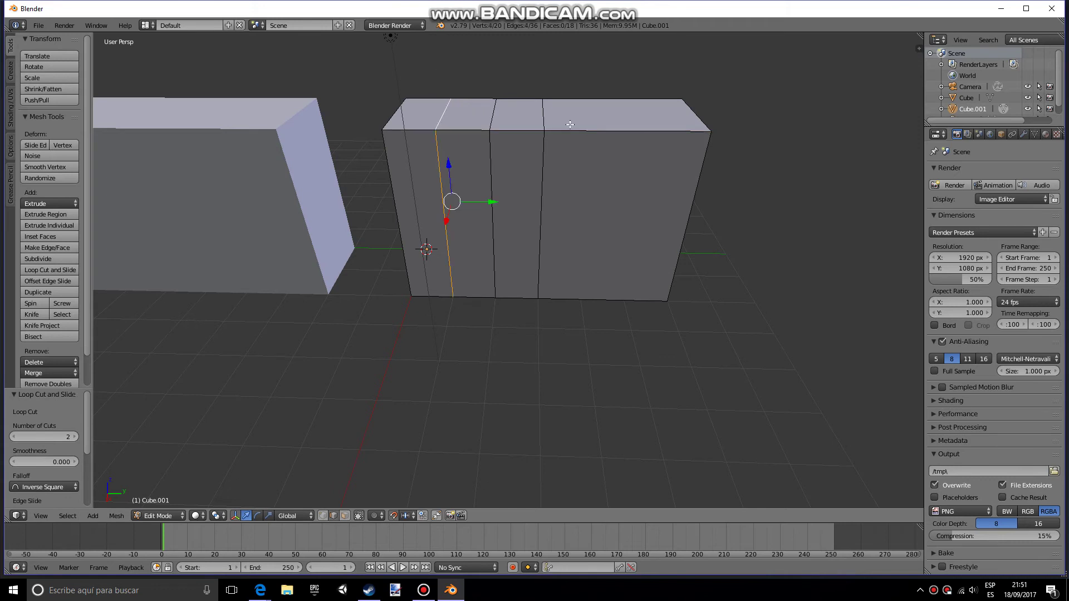
right_click(544, 112, "alt+shift")
key("x")
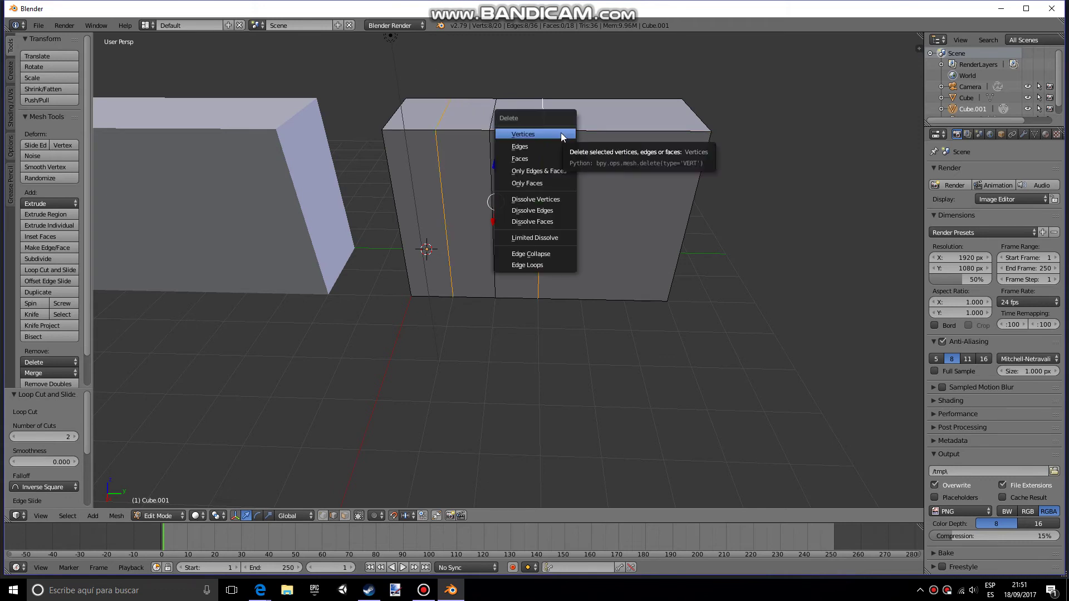
left_click(560, 211)
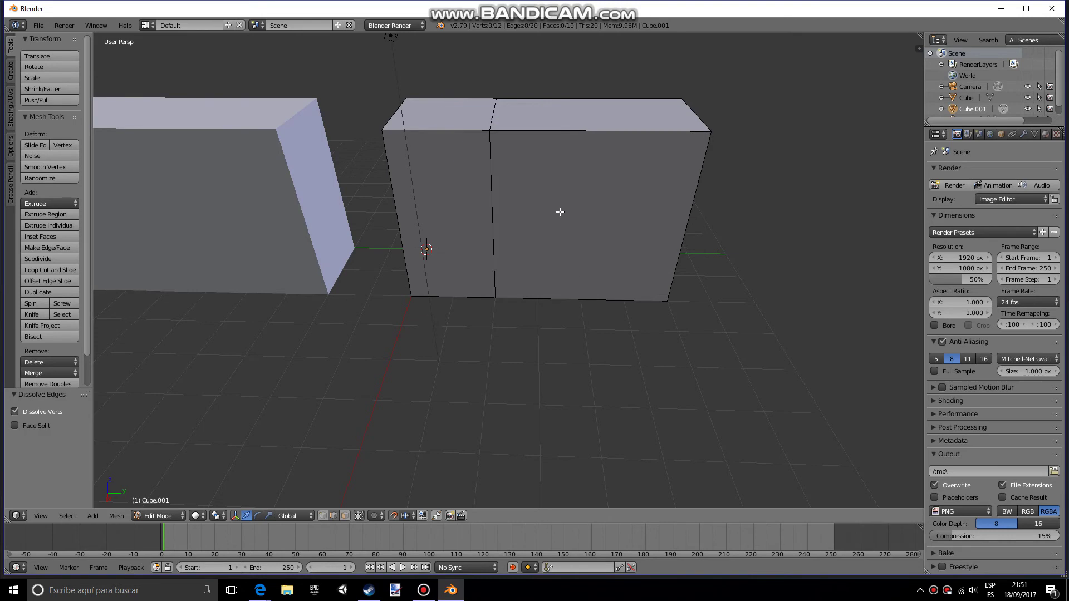
scroll(611, 312, "up", 5)
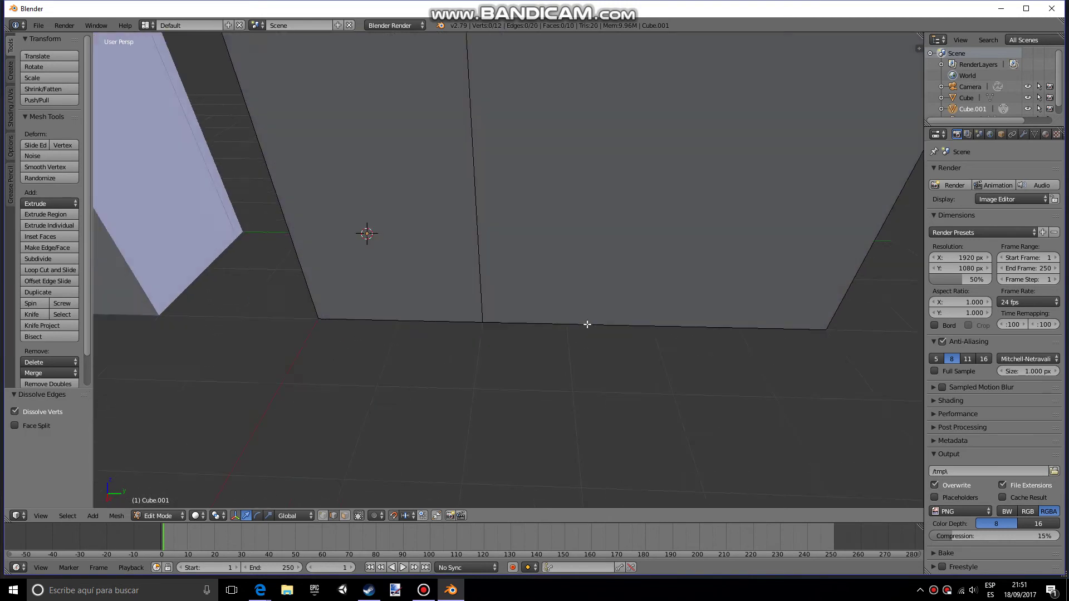
middle_click_drag(451, 164, 424, 228)
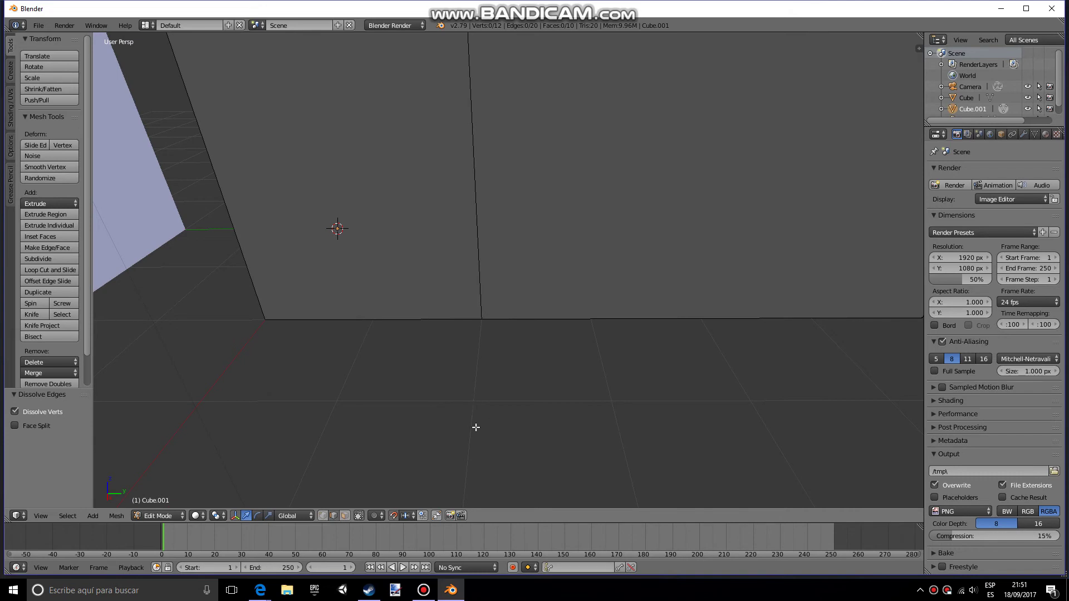
scroll(485, 326, "down", 3)
scroll(518, 317, "down", 4)
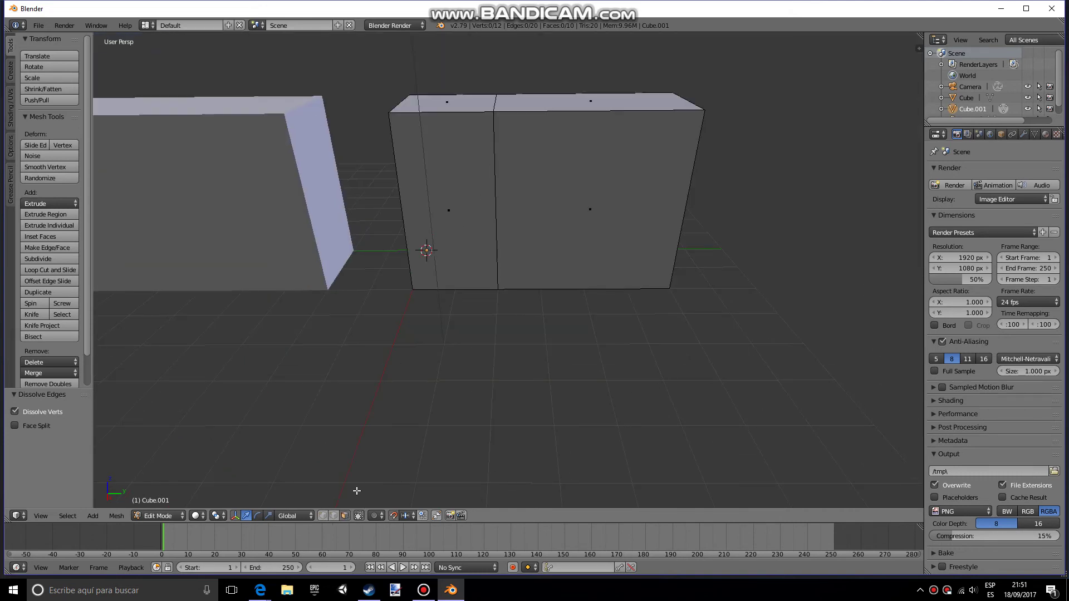
Extrude the narrow long-side face beside the remaining cut 4 units outward to form an L-shaped corner
middle_click_drag(365, 506, 466, 336)
right_click(469, 276)
middle_click_drag(632, 382, 559, 287)
right_click(499, 190)
right_click(437, 264)
middle_click_drag(437, 264, 464, 315)
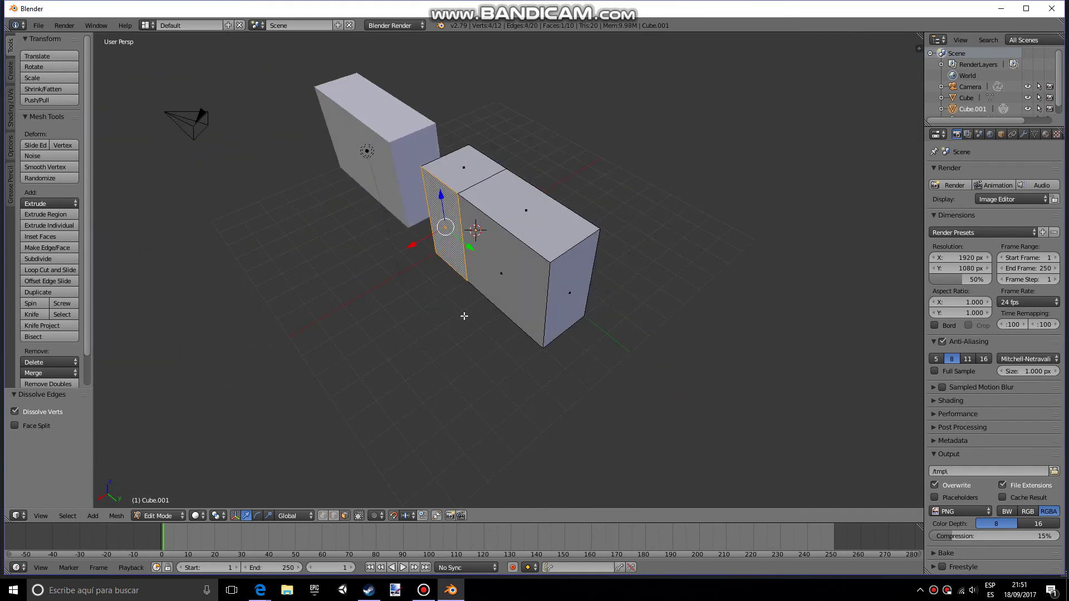
key("e")
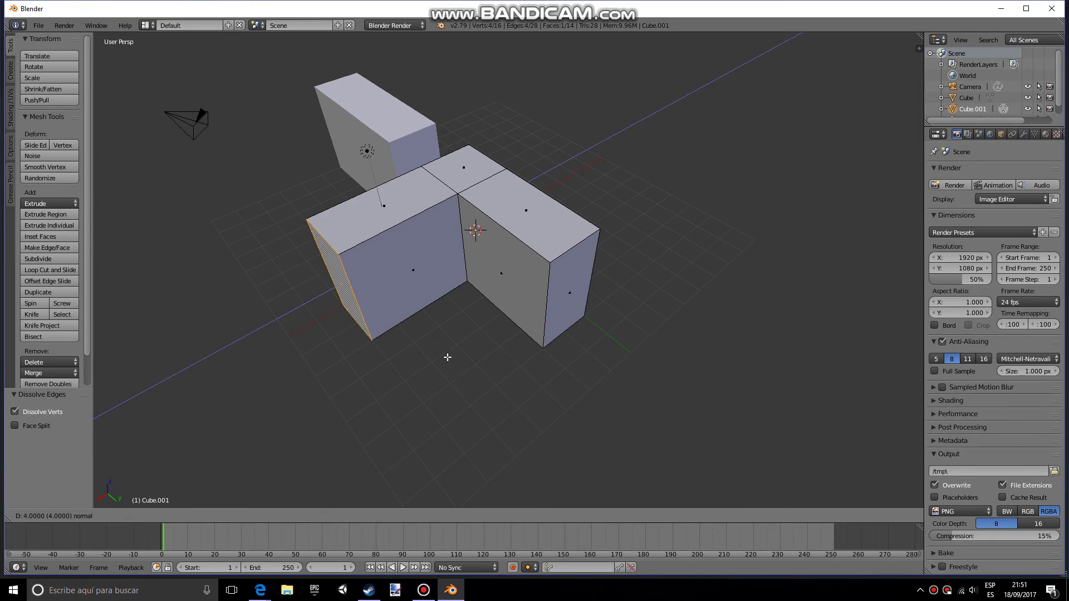
left_click(443, 354)
middle_click_drag(443, 354, 465, 334)
Shorten the extruded arm by moving its end face -3 units along X
key("Tab")
scroll(565, 349, "down", 3)
scroll(466, 332, "up", 3)
key("Tab")
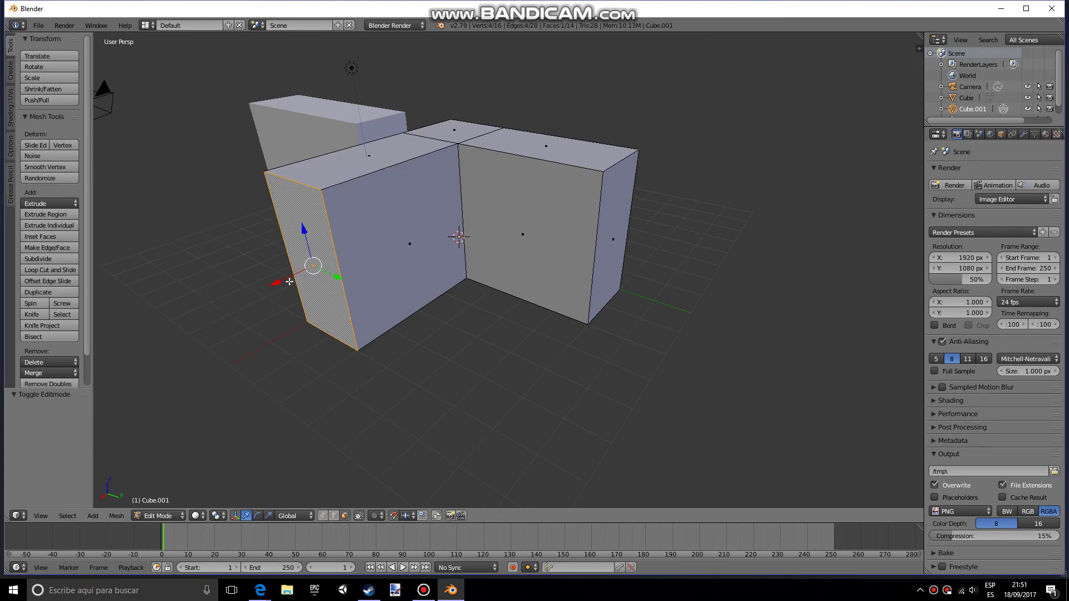
key("g")
left_click(389, 250)
Shorten the corner piece's other arm along Y and move the whole piece behind the straight block, -7 units along Y
right_click(612, 241)
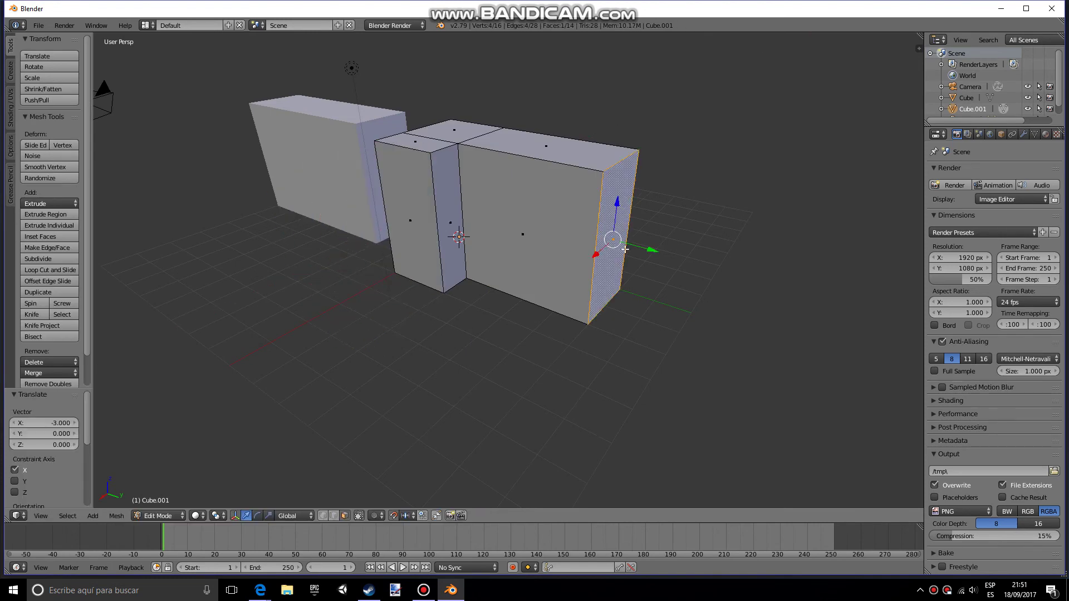
key("g")
key("y")
left_click(535, 227)
key("Tab")
middle_click_drag(533, 226, 582, 340)
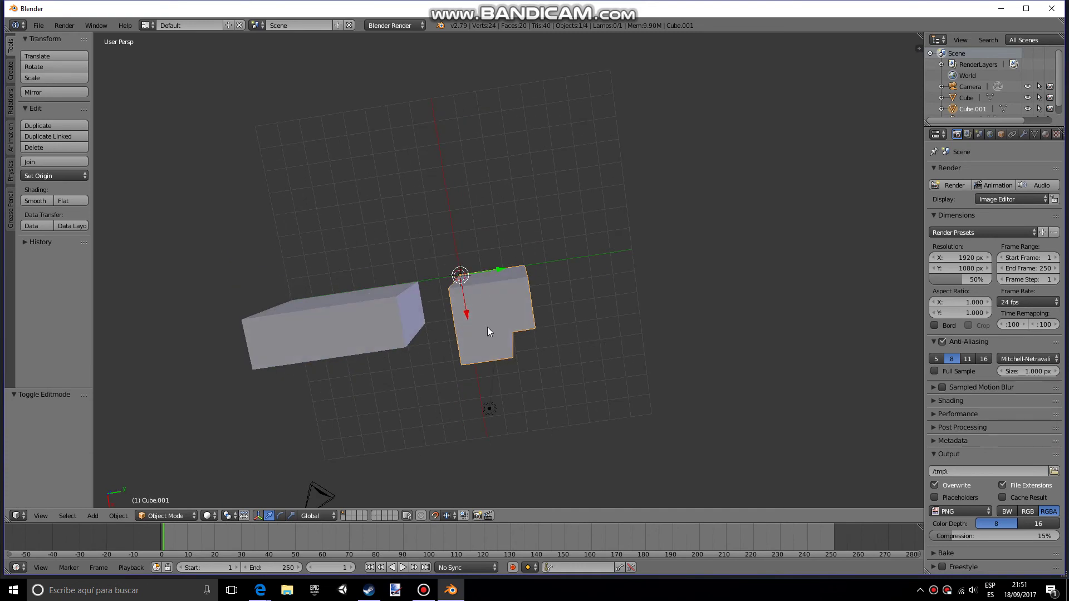
left_click_drag(463, 302, 334, 192)
Duplicate the straight block and place the copy along the Y axis, in line with the original
right_click(379, 293)
middle_click_drag(460, 346, 527, 276)
key("shift+d")
key("y")
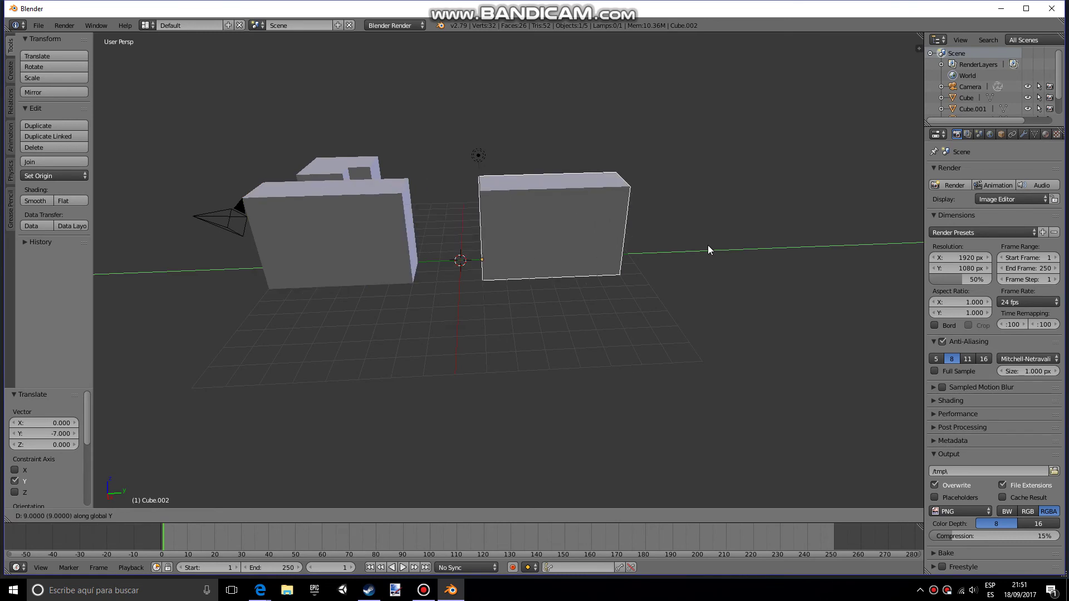
left_click(700, 249)
Add two evenly spaced vertical loop cuts across the new copy's length
middle_click_drag(626, 334, 603, 332)
key("Tab")
scroll(598, 323, "up", 5)
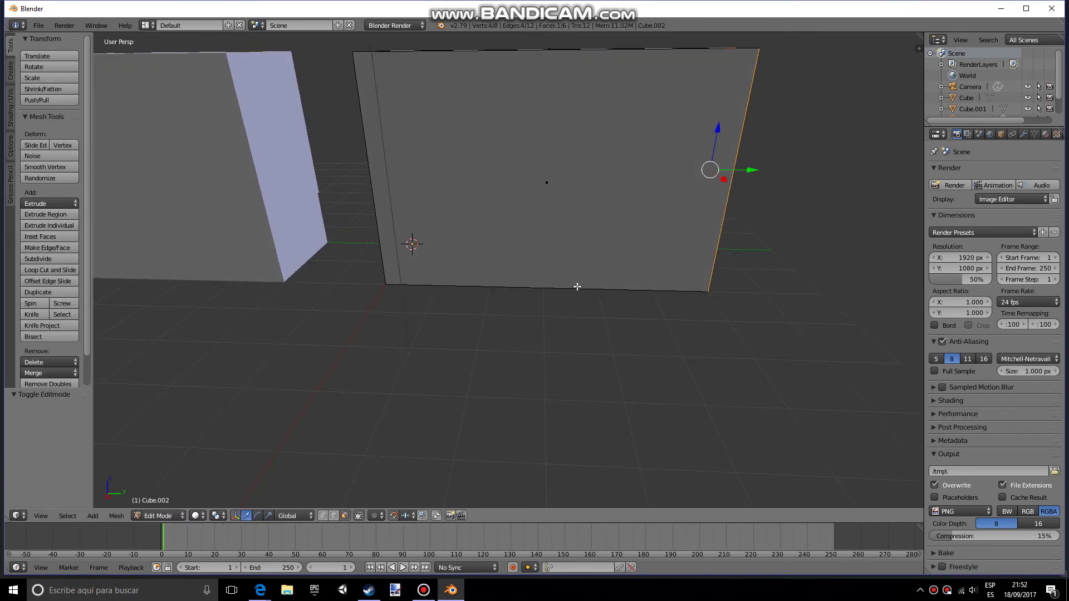
key("ctrl+r")
scroll(571, 296, "up", 1)
left_click(571, 296)
right_click(571, 296)
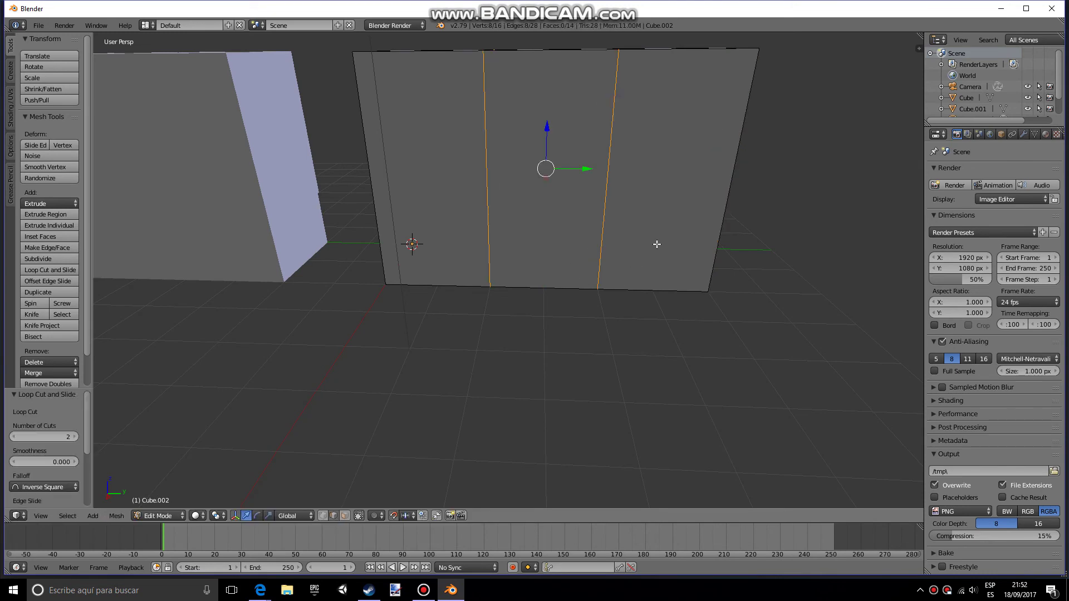
Add one horizontal loop cut in the upper part of the copy to mark the doorway's height
key("super")
key("super")
scroll(629, 289, "down", 2)
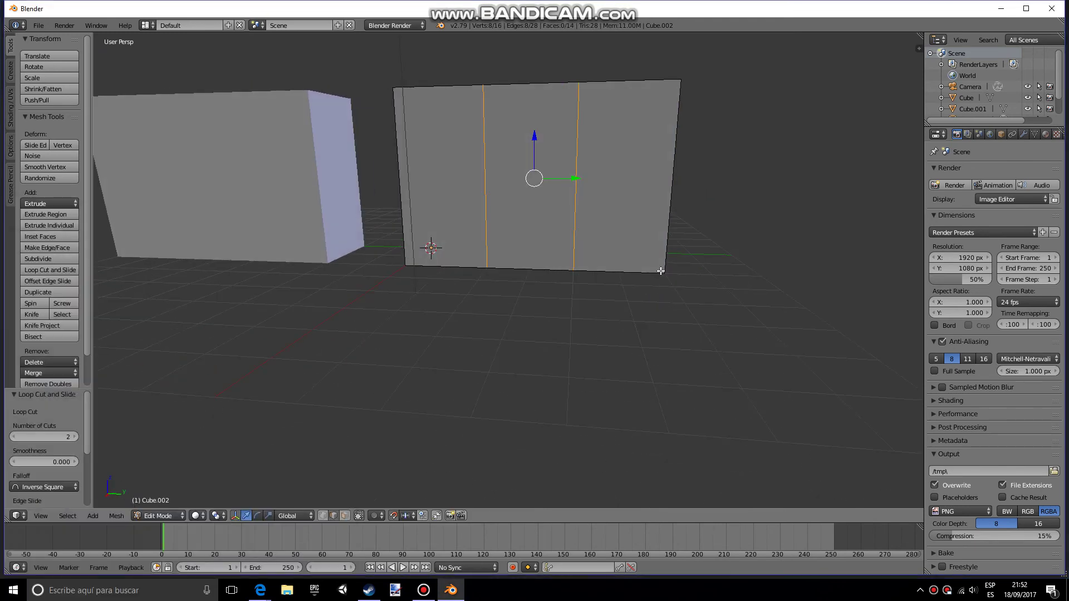
key("ctrl+r")
left_click(659, 207)
left_click(657, 148)
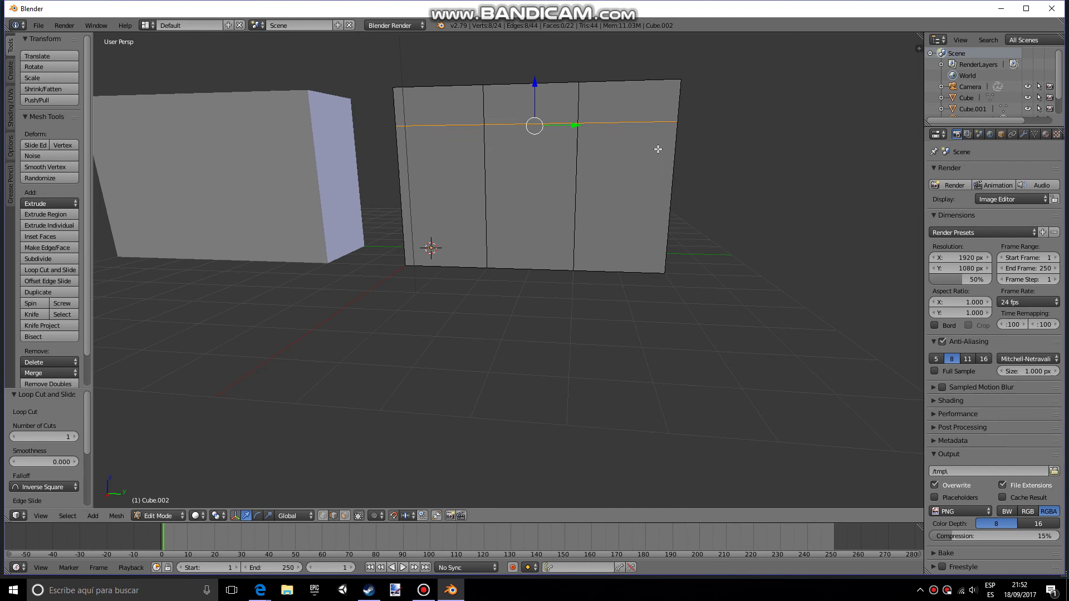
Delete the lower middle faces through the copy's full thickness, including the underside, to open a doorway
left_click(343, 518)
right_click(509, 202)
middle_click_drag(557, 303, 448, 312)
right_click(498, 191, "ctrl")
middle_click_drag(499, 190, 517, 304)
key("x")
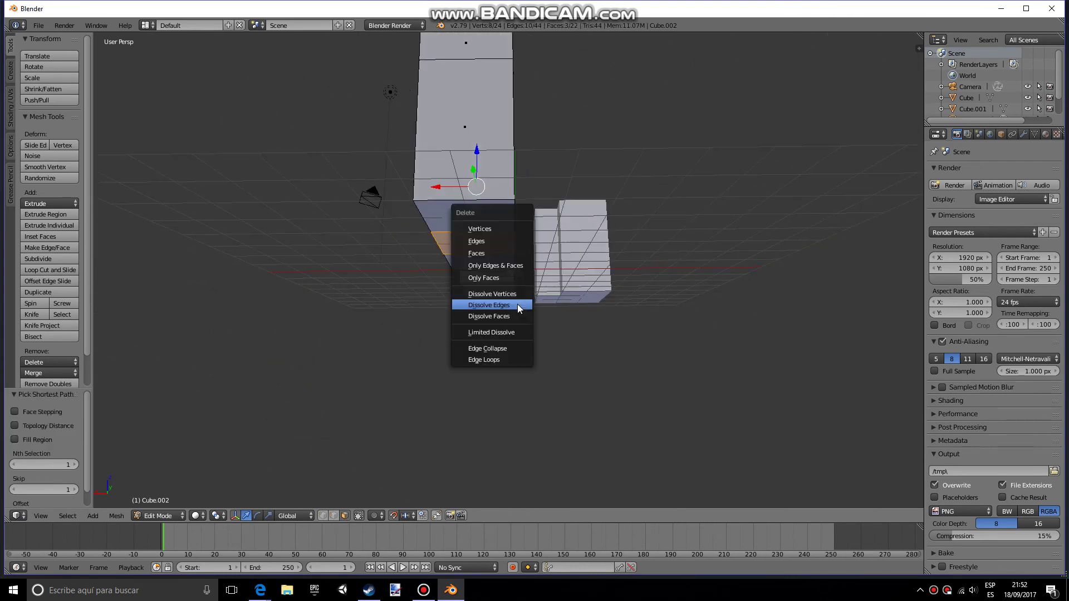
left_click(512, 254)
middle_click_drag(512, 254, 559, 384)
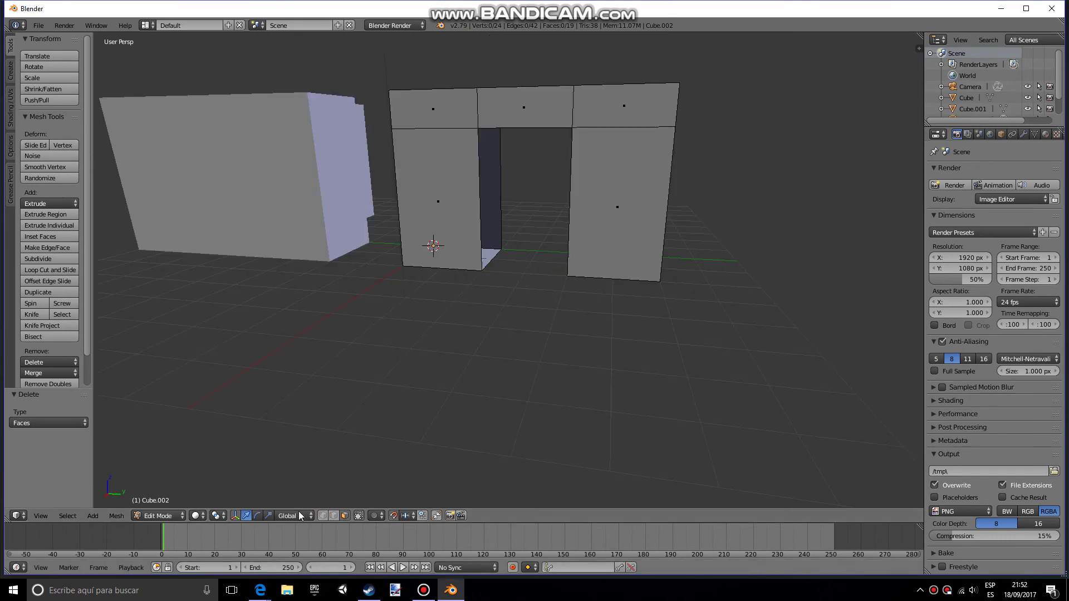
Fill the doorway's jamb nearest the original block and the underside of its lintel with faces
left_click(336, 516)
right_click(497, 184)
right_click(483, 204, "shift")
middle_click_drag(529, 287, 507, 245)
key("f")
right_click(528, 142)
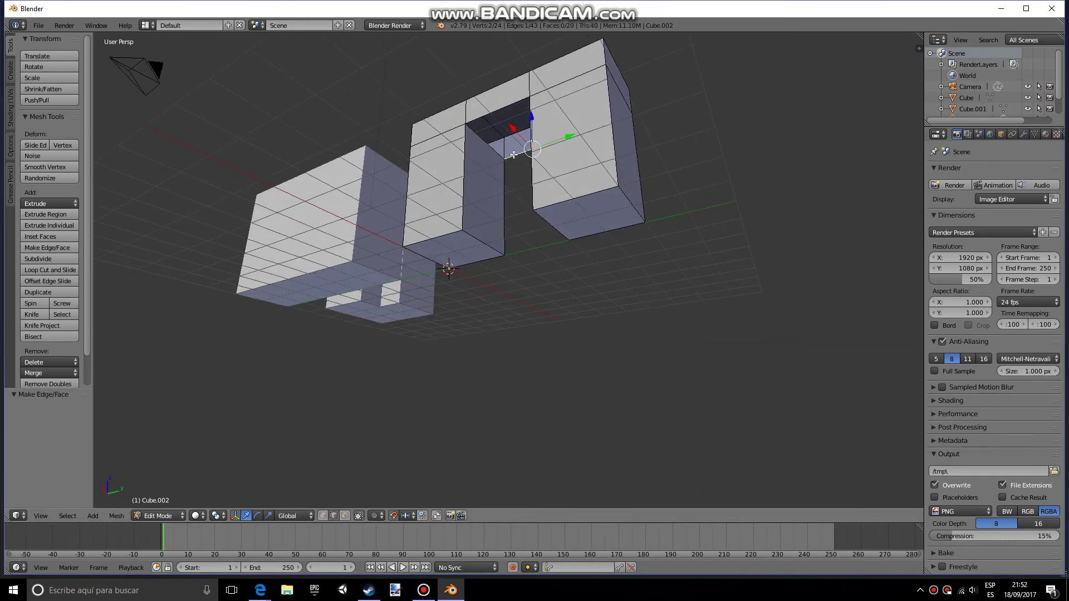
middle_click_drag(528, 142, 531, 170)
right_click(521, 126, "shift")
key("f")
Fill the doorway's remaining jamb with a face and return to Object Mode
middle_click_drag(519, 219, 575, 212)
right_click(556, 206)
right_click(590, 178, "shift")
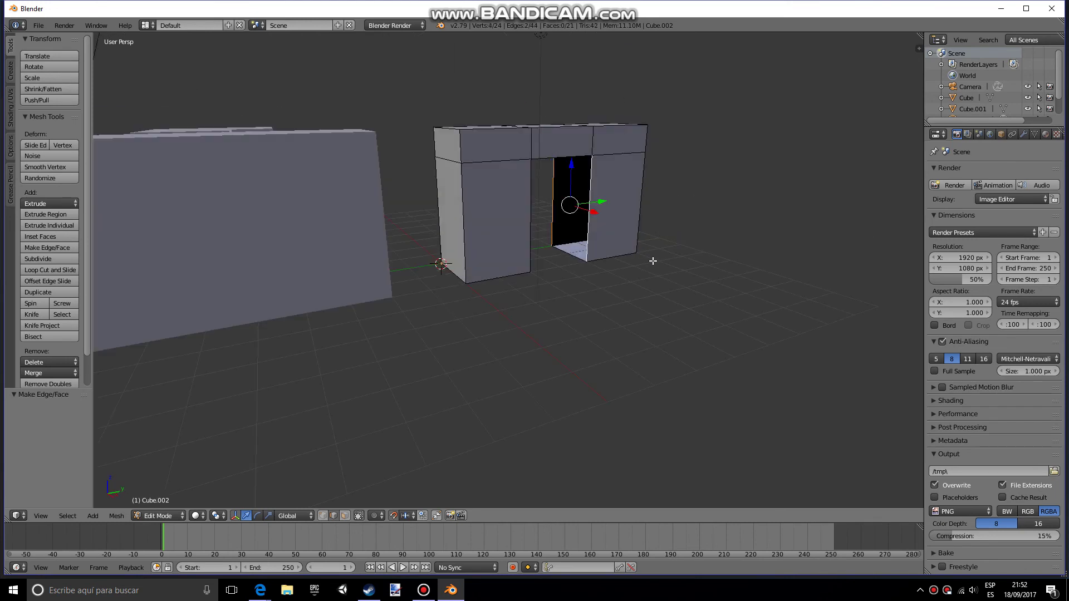
key("f")
key("Tab")
Move the corner piece farther out along Y and line the straight block up with it along X
scroll(606, 276, "down", 4)
middle_click_drag(607, 276, 610, 395)
right_click(431, 285)
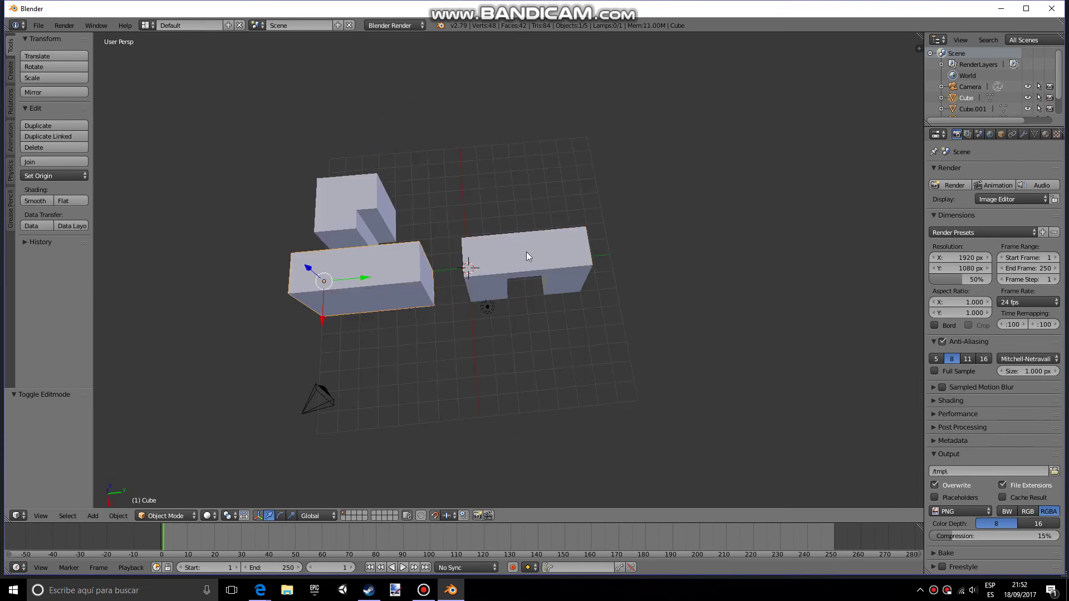
middle_click_drag(535, 241, 376, 161)
right_click(384, 157)
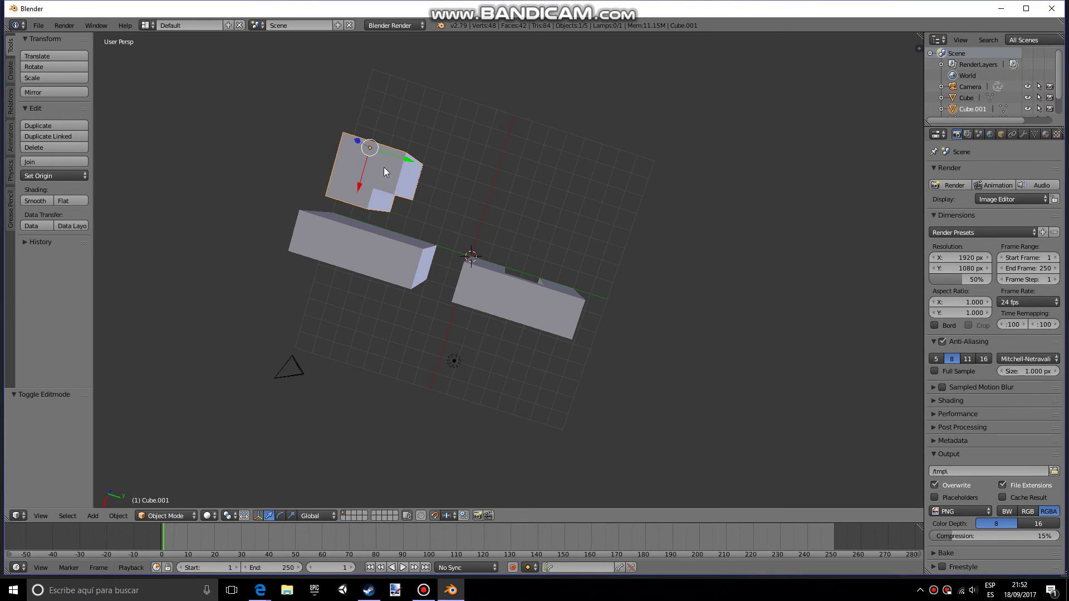
left_click_drag(403, 160, 317, 153)
right_click(392, 282)
left_click_drag(340, 243, 390, 126)
Move the doorway piece to the straight block's free end and align the pieces into one continuous wall
right_click(474, 296)
left_click_drag(459, 293, 480, 141)
left_click_drag(546, 145, 516, 126)
middle_click_drag(485, 217, 470, 389)
scroll(416, 242, "down", 4)
right_click(427, 297)
left_click(477, 372)
left_click_drag(478, 378, 446, 372)
middle_click_drag(447, 372, 490, 344)
Duplicate the straight block 4 units along X
right_click(427, 260)
middle_click_drag(426, 260, 493, 342)
key("shift+d")
left_click(545, 299)
scroll(496, 340, "up", 4)
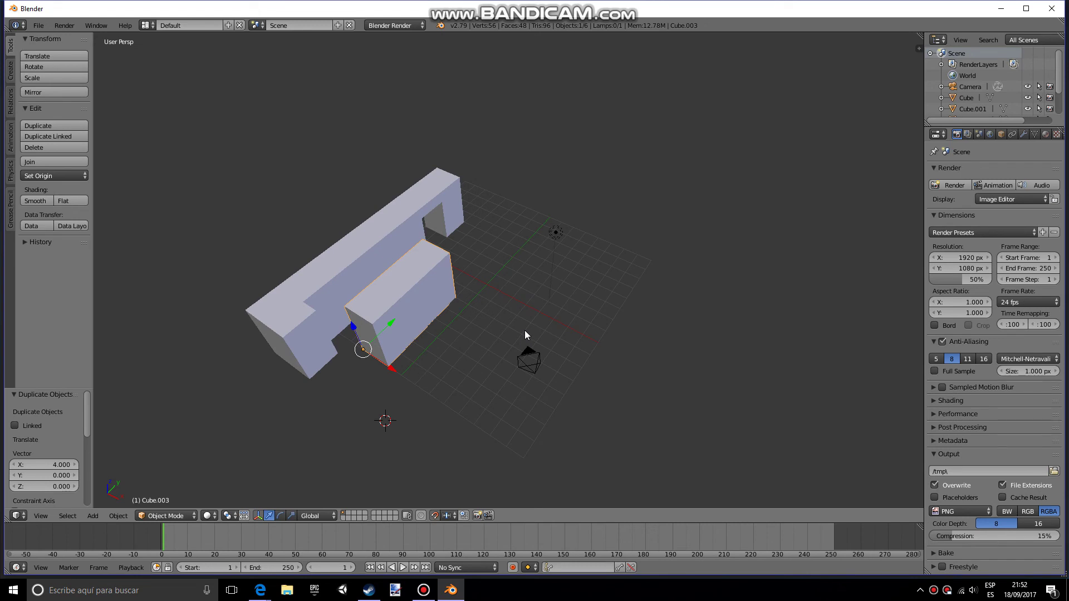
Rotate the duplicated straight block -90° about the Z axis
middle_click_drag(525, 329, 479, 326)
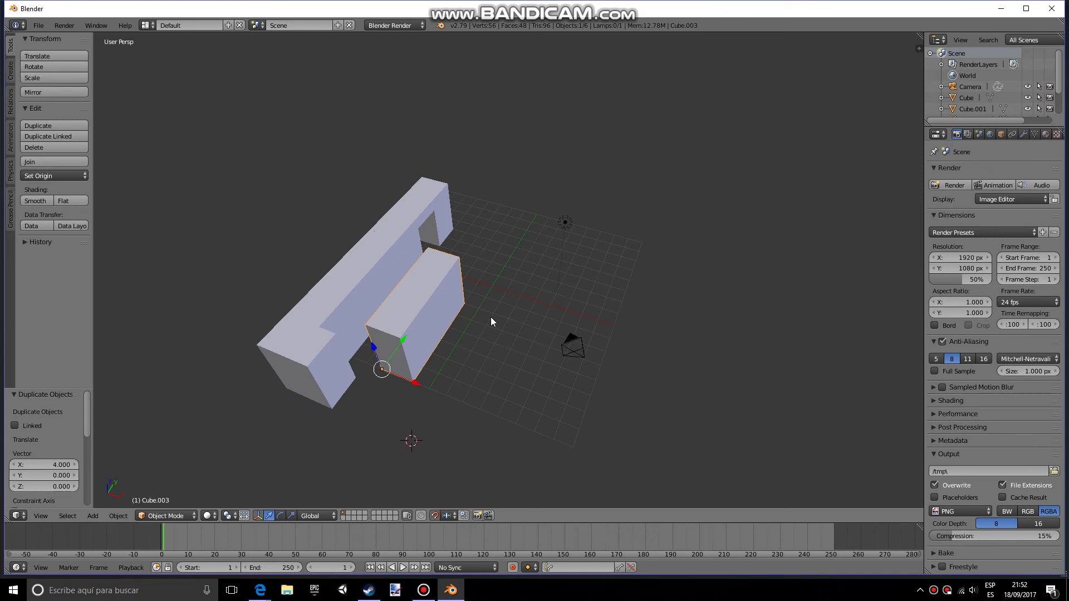
middle_click_drag(724, 225, 610, 409)
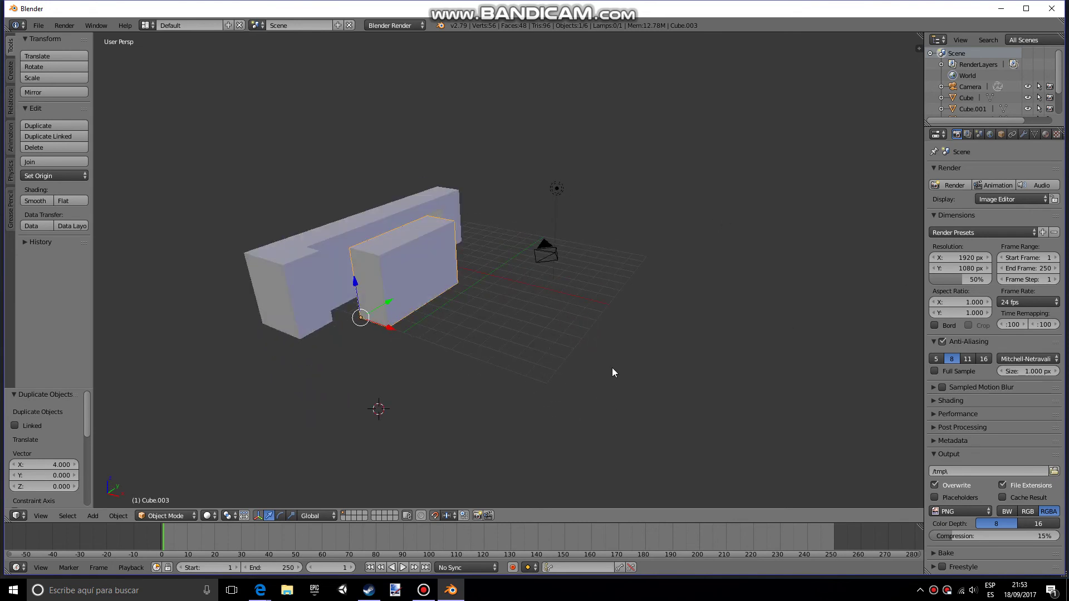
key("r")
key("z")
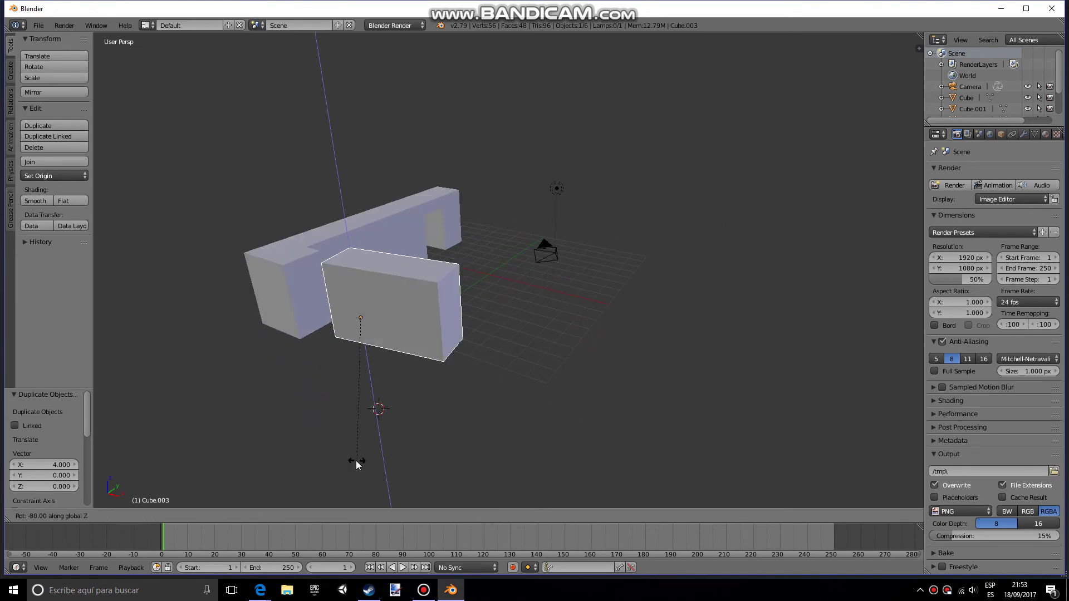
left_click(328, 466)
Move the rotated block against the end of the corner's free arm, finishing with a -1 unit shift along X
middle_click_drag(329, 466, 440, 358)
scroll(597, 263, "down", 4)
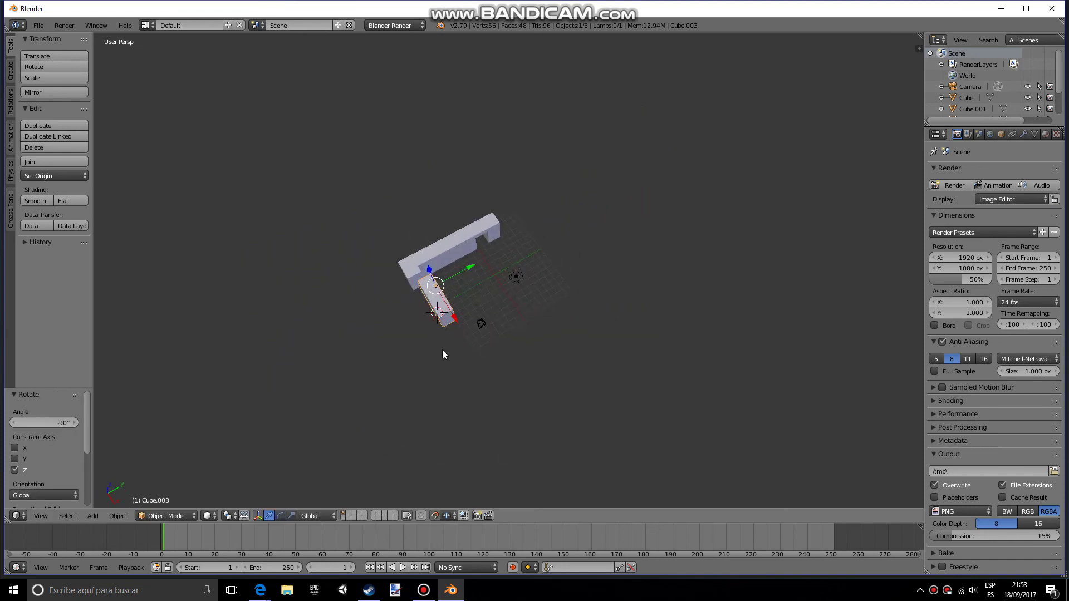
scroll(440, 357, "up", 4)
middle_click_drag(440, 319, 607, 354, "shift")
left_click_drag(565, 322, 552, 321)
left_click_drag(533, 381, 533, 368)
middle_click_drag(559, 361, 618, 332)
Duplicate the rotated block 6 units along X to extend the side wall
key("shift+d")
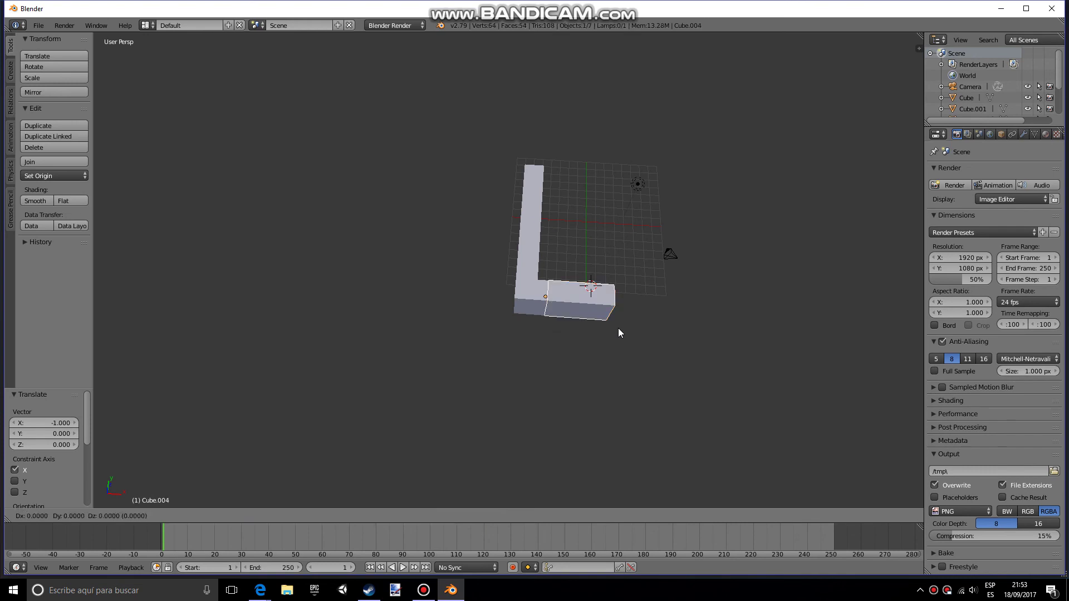
key("x")
left_click(674, 323)
Duplicate the corner piece and place the copy 15 units along Y, at the doorway wall's free end
right_click(542, 273)
middle_click_drag(549, 277, 582, 302)
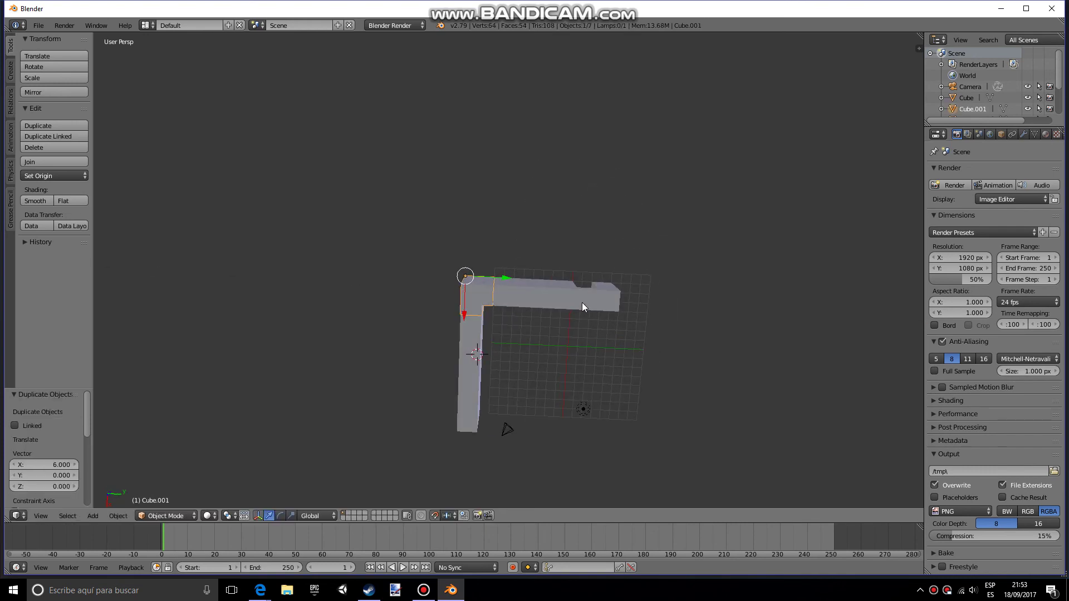
key("shift+d")
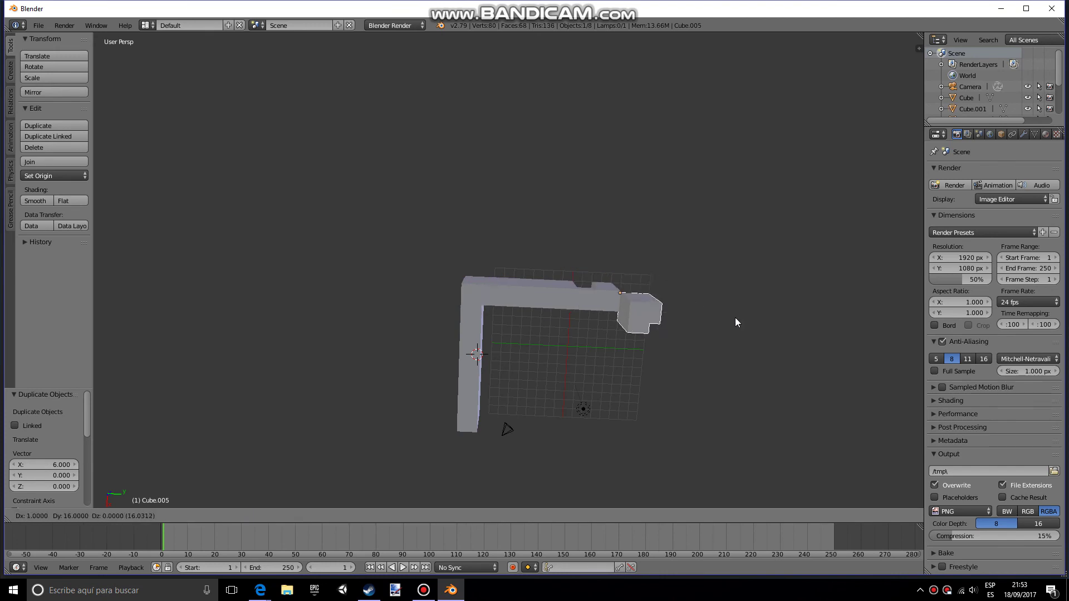
left_click(730, 312)
Rotate the corner copy 180° and a further 90° about Z, and move it 3 units along Y
middle_click_drag(729, 313, 725, 336)
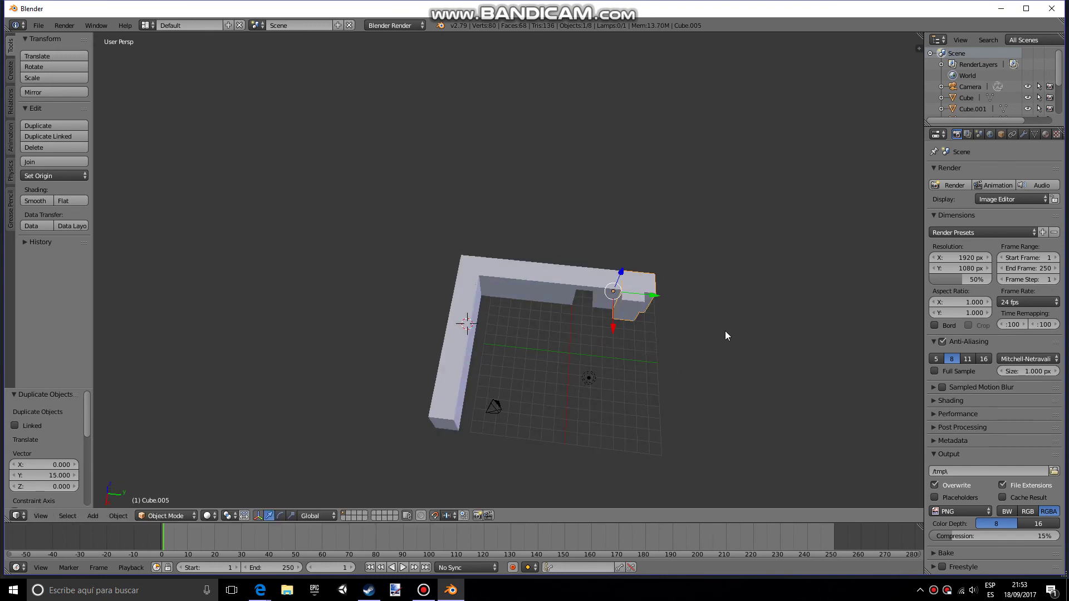
type("rz1")
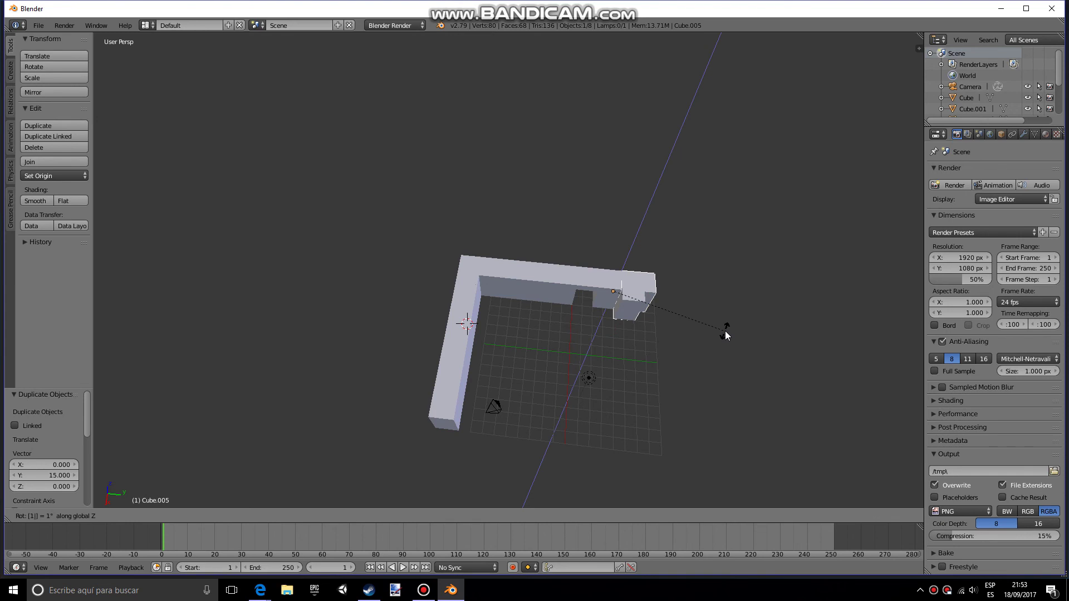
type("80")
key("Return")
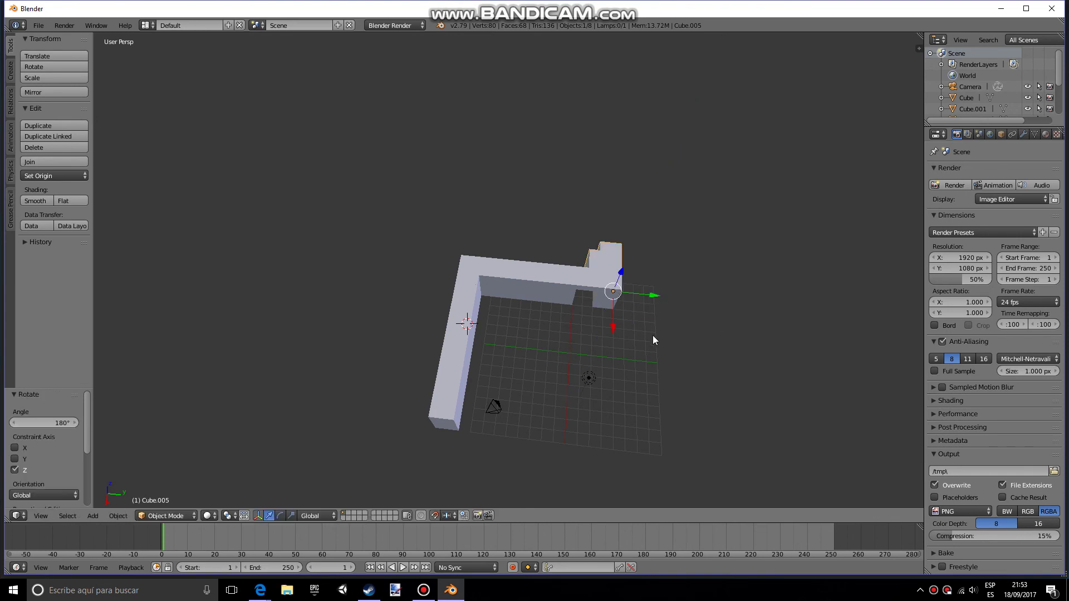
middle_click_drag(654, 327, 662, 355)
type("rz90")
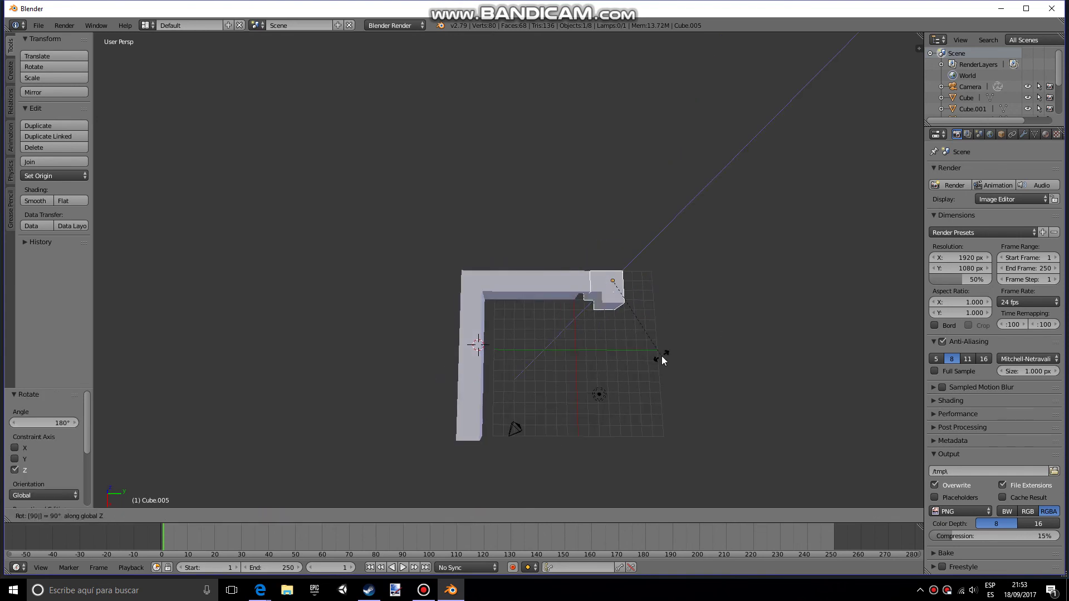
key("Return")
mouse_move(648, 282)
left_mouse_down()
mouse_move(685, 275)
mouse_move(668, 275)
left_mouse_up()
Duplicate both side wall blocks together 16 units along Y to form the opposite side wall
right_click(476, 367, "shift")
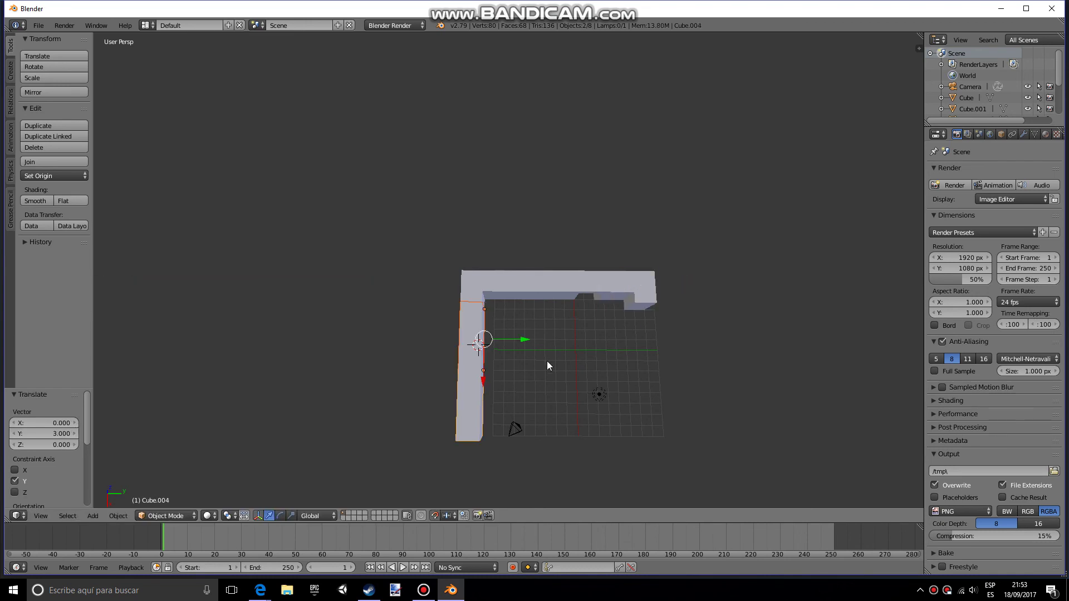
key("shift+d")
key("y")
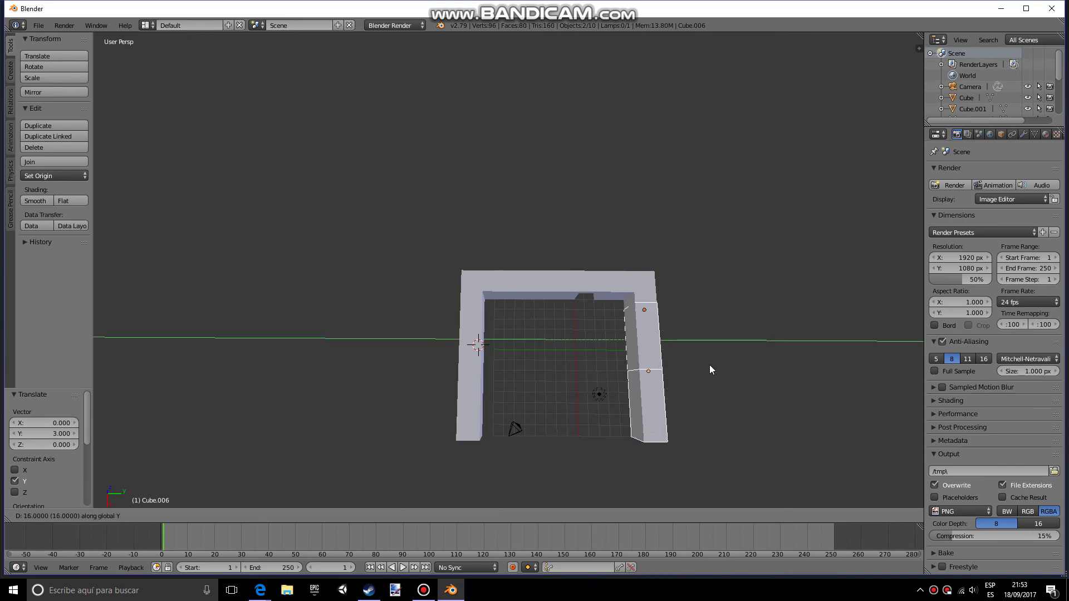
left_click(709, 367)
Duplicate the second corner piece along X to the free end of the new side wall
middle_click_drag(719, 412, 567, 351)
right_click(457, 317)
middle_click_drag(457, 316, 621, 309)
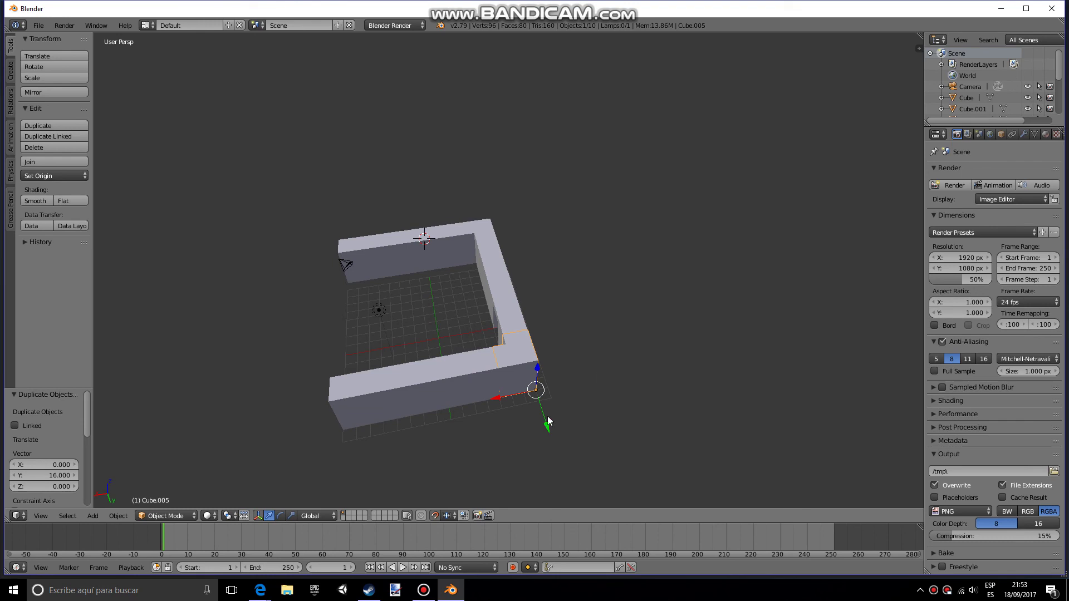
left_click_drag(504, 400, 509, 371)
key("shift+d")
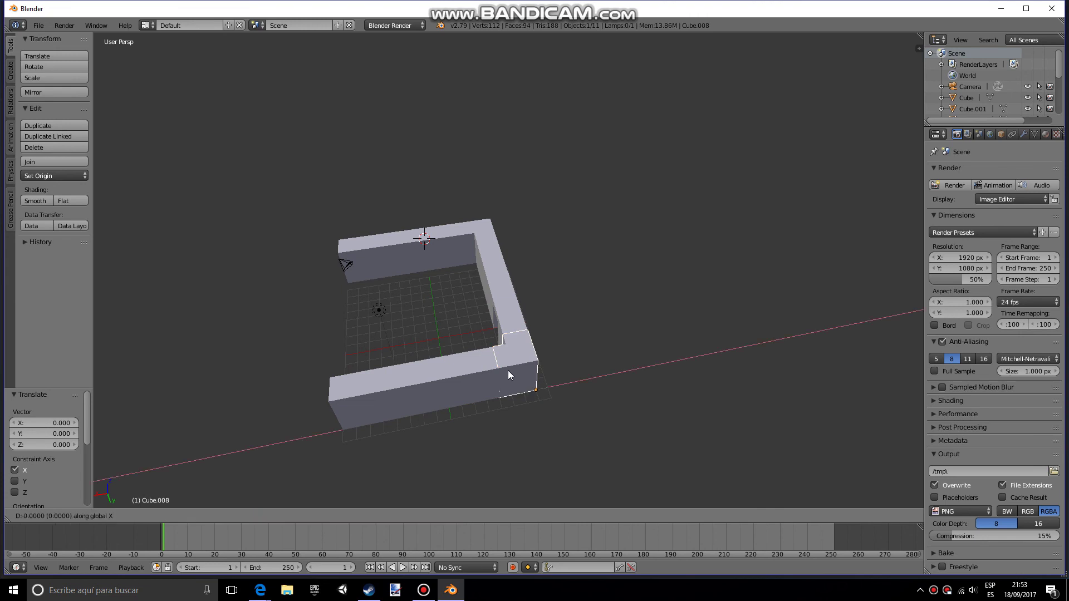
key("x")
left_click(324, 404)
Rotate the third corner piece 90° and a further 180° about Z, and move it 2 units along X
middle_click_drag(429, 372, 439, 369)
type("rz90")
key("Return")
type("rz180")
key("Return")
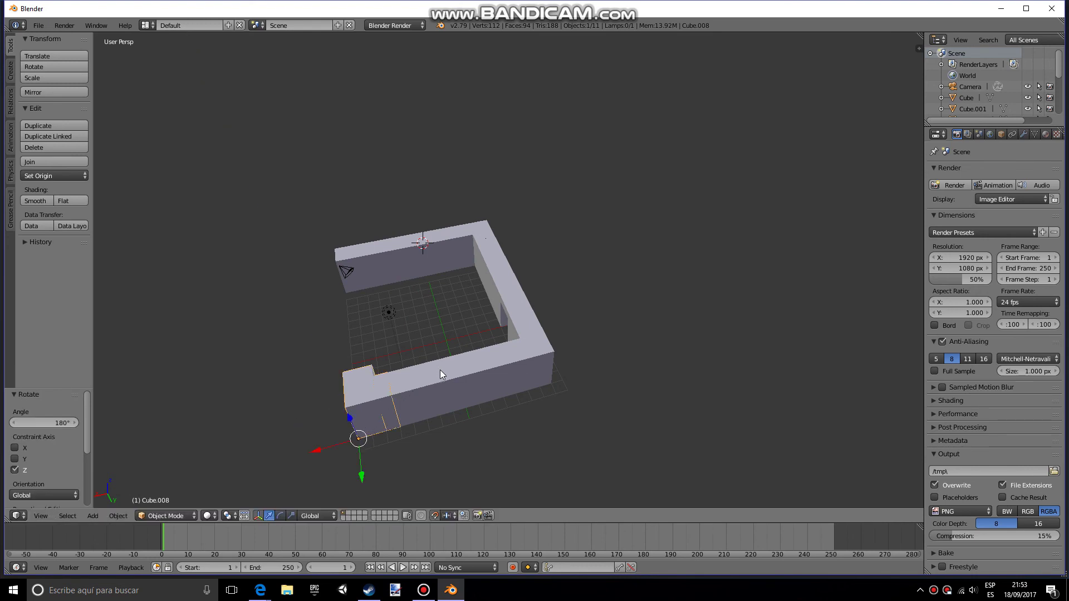
type("gx2")
key("Return")
Duplicate the third corner piece in place and rotate the copy 90° and a further 180° about Z
middle_click_drag(305, 452, 497, 352)
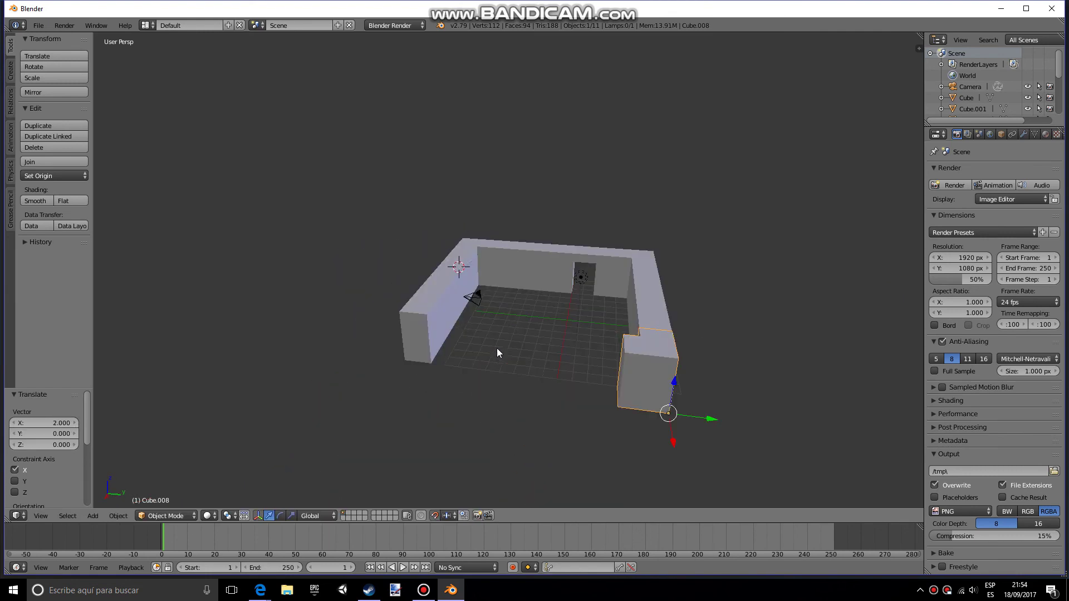
key("shift+d")
type("rz")
type("90")
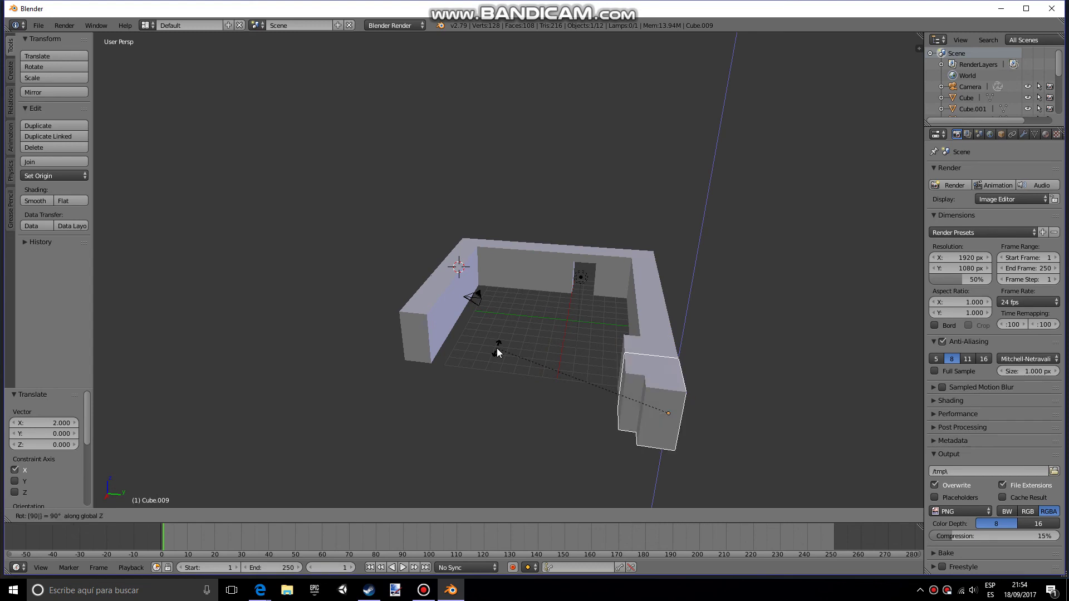
key("Return")
type("rz")
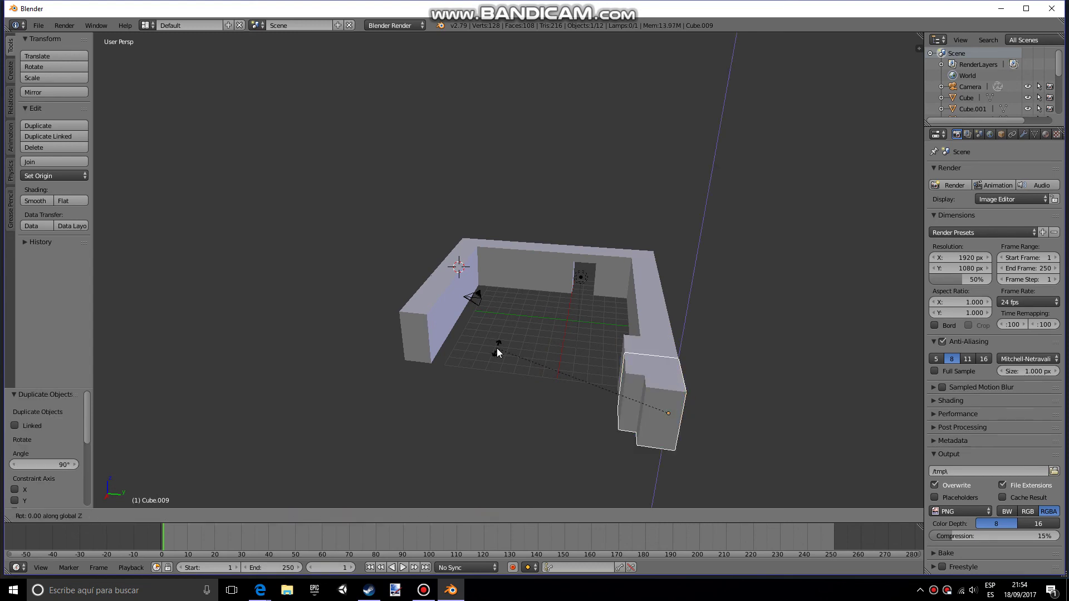
type("180")
key("Return")
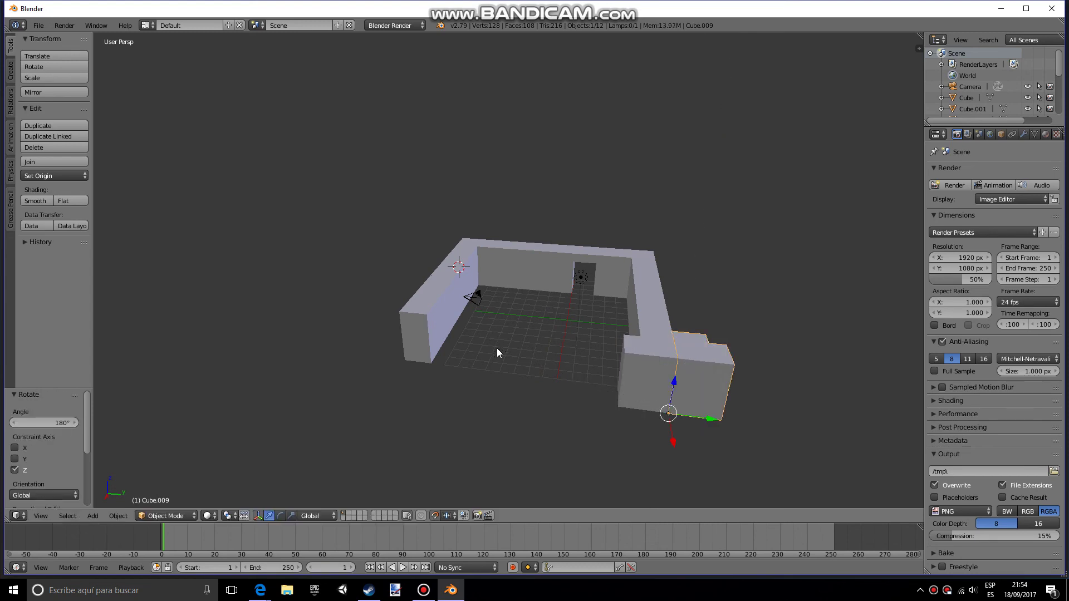
Move the fourth corner along negative Y to the first side wall's open end and shift it 1 unit along X
type("gy-18")
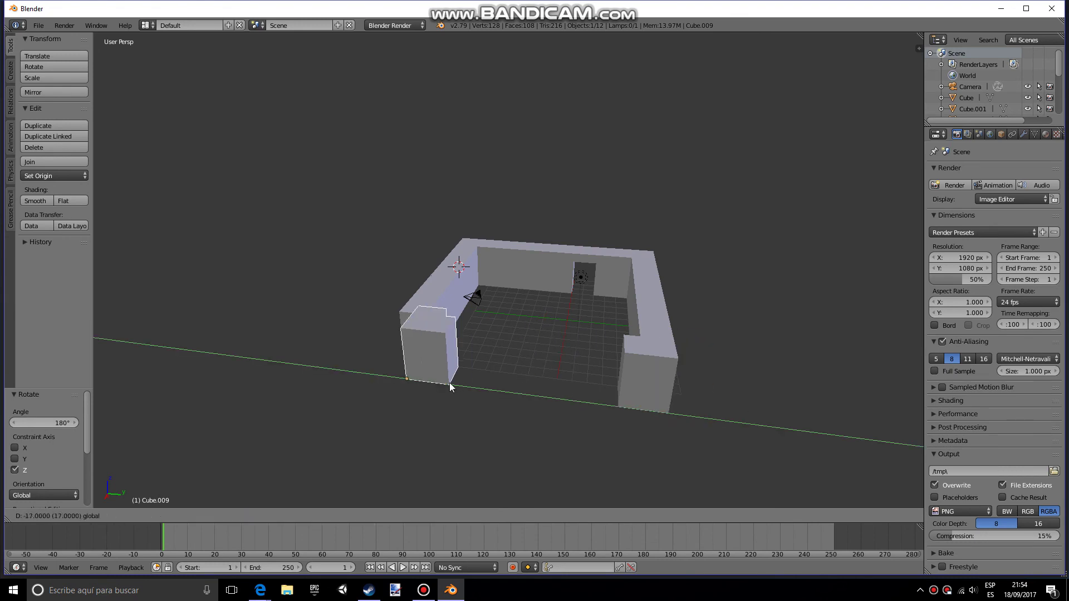
key("Return")
middle_click_drag(522, 357, 343, 363)
left_click(299, 359)
key("g")
key("x")
Duplicate the straight and doorway pieces together 16 units along X to close the room's open side
right_click(478, 273)
right_click(515, 295)
right_click(553, 319, "shift")
key("shift+d")
key("x")
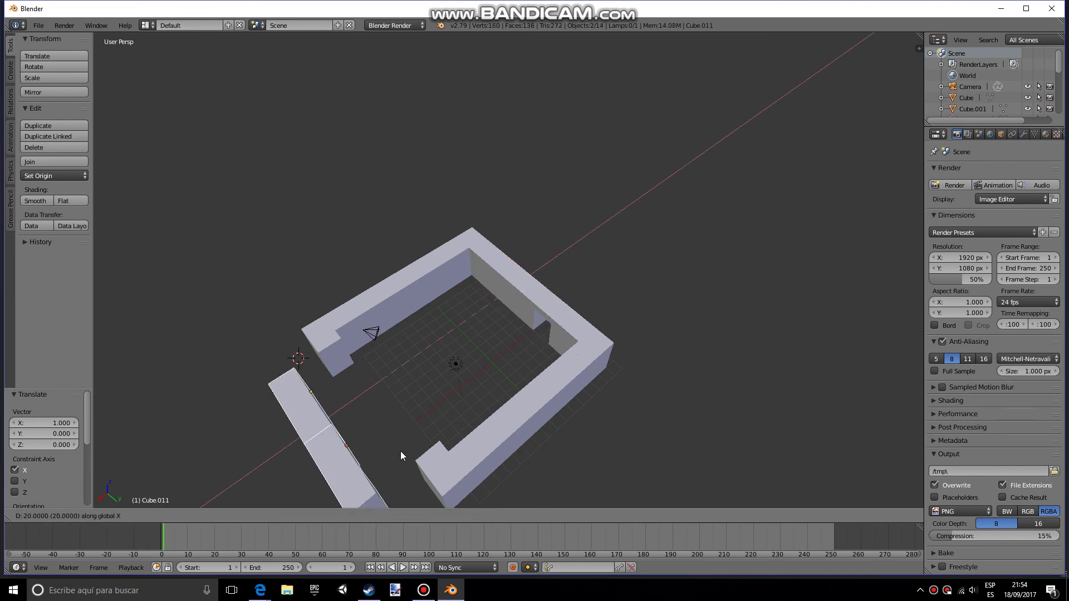
left_click(426, 432)
Move the third corner piece 1 unit along X to align it with the closing wall
middle_click_drag(427, 432, 576, 214)
right_click(537, 331)
middle_click_drag(539, 335, 492, 346)
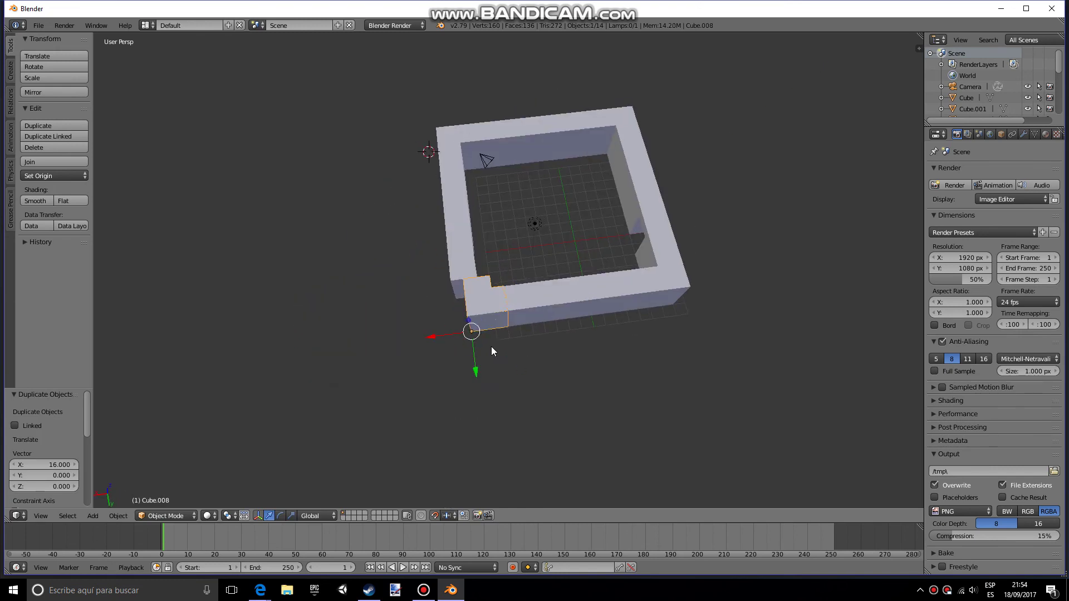
left_click_drag(446, 335, 427, 336)
middle_click_drag(428, 335, 547, 311)
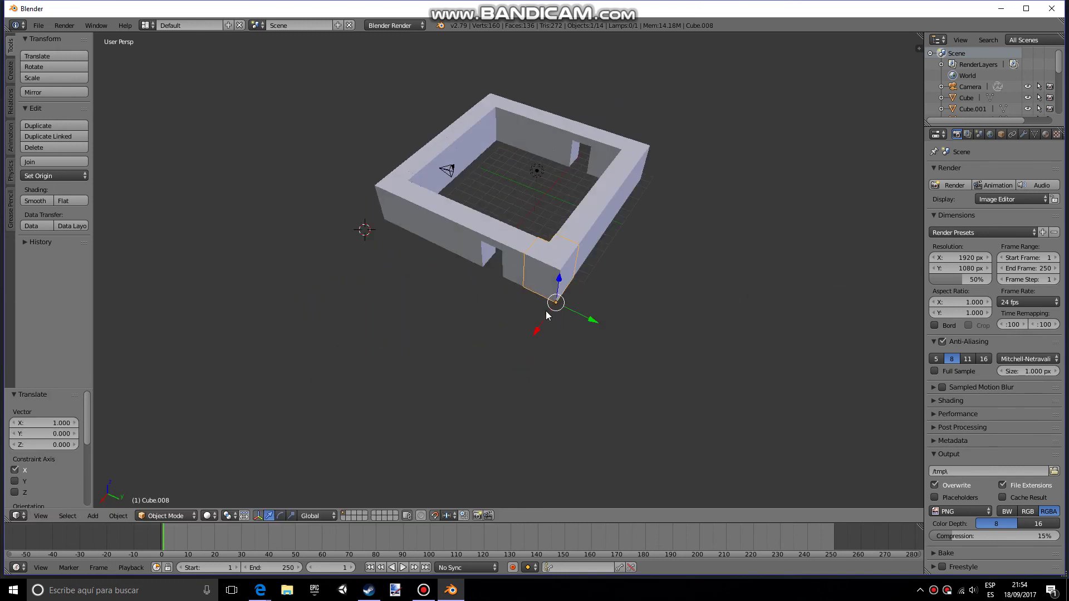
key("Tab")
middle_click_drag(632, 323, 662, 346)
key("Tab")
right_click(574, 322)
middle_click_drag(573, 322, 543, 399)
right_click(541, 406)
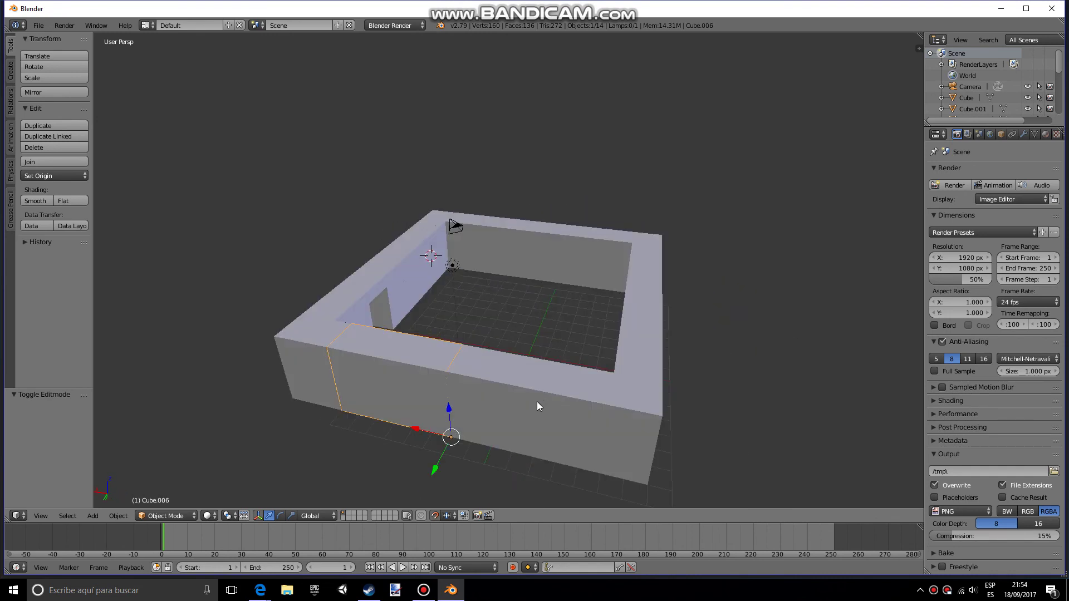